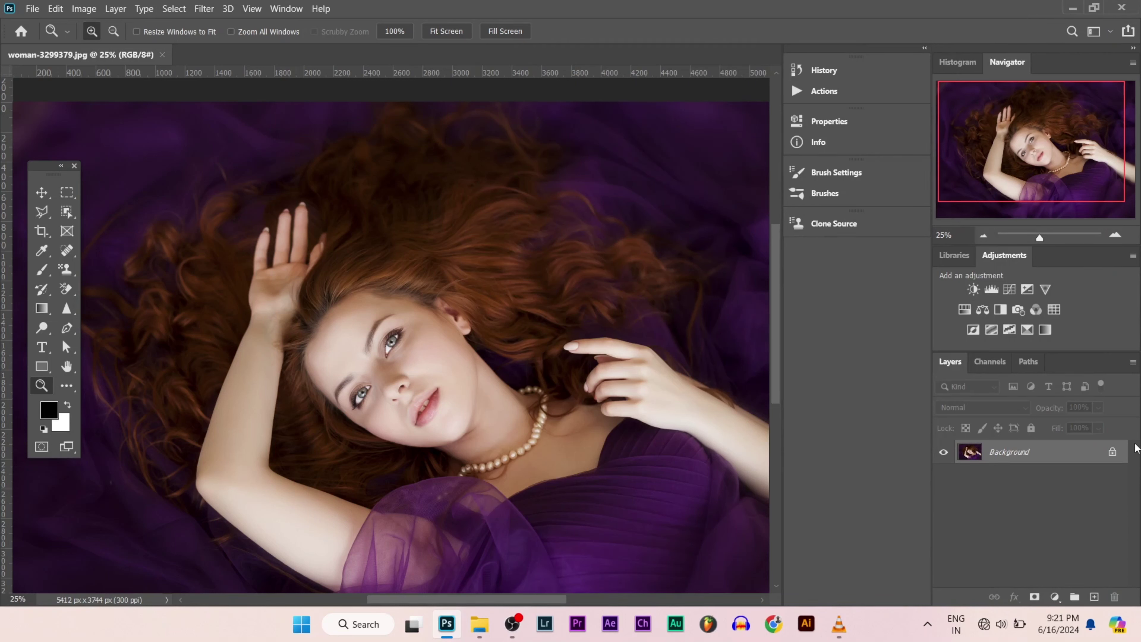
Step: Unlock the background as Layer 0, duplicate it twice, hide copy 2, and select Layer 0 copy
{"action": "left_click", "coordinate": [1113, 453]}
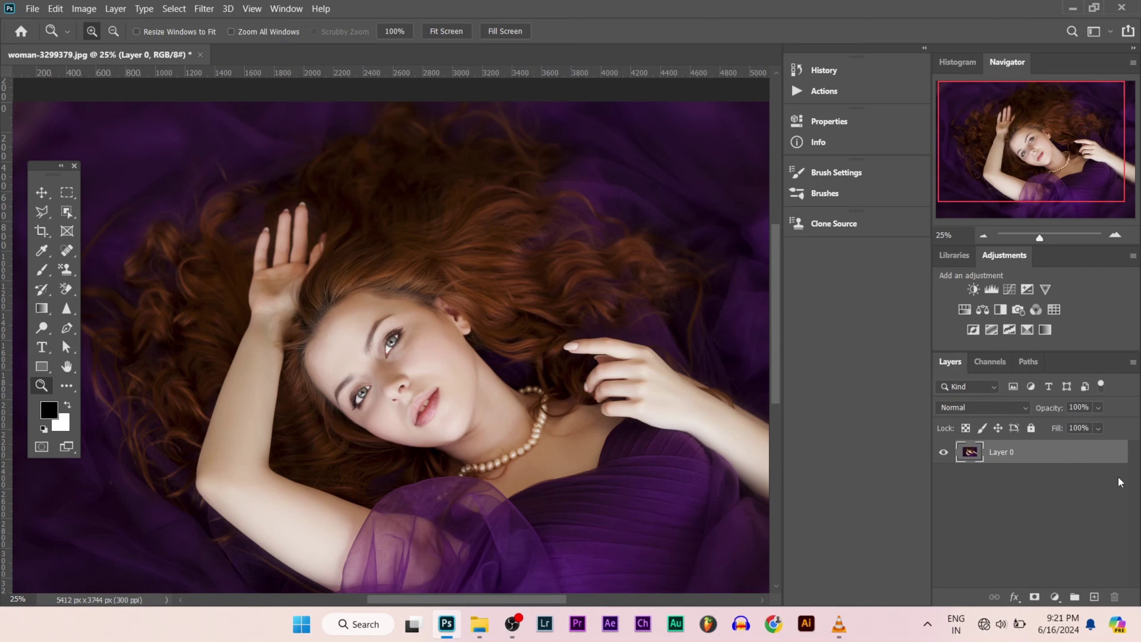
{"action": "key", "text": "ctrl+j"}
{"action": "key", "text": "ctrl+j"}
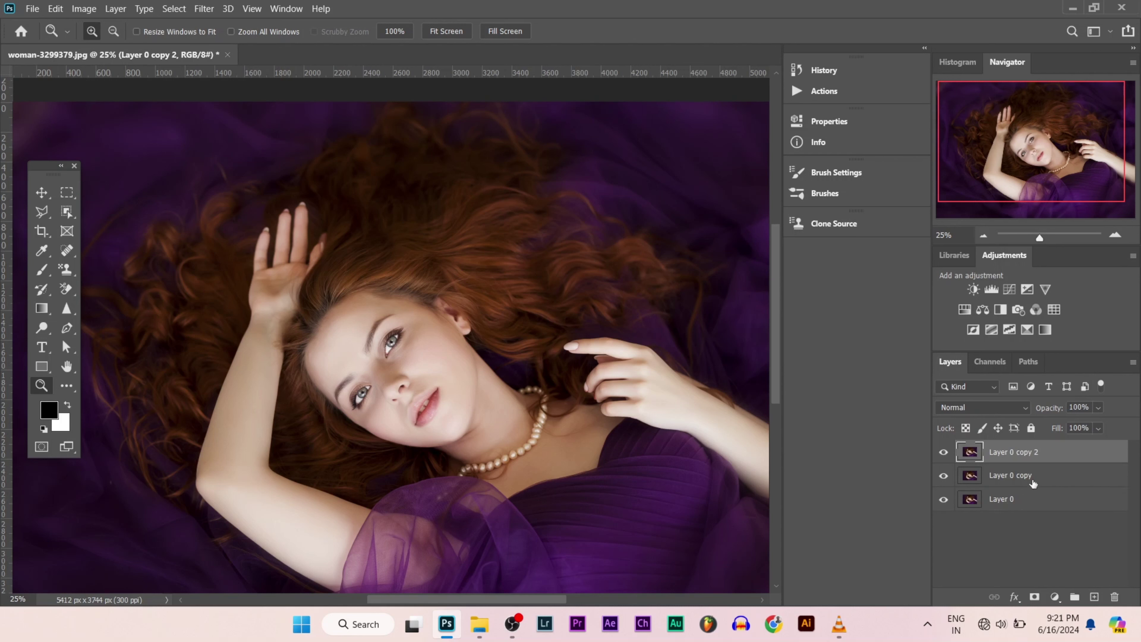
{"action": "left_click", "coordinate": [943, 453]}
{"action": "left_click", "coordinate": [1023, 473]}
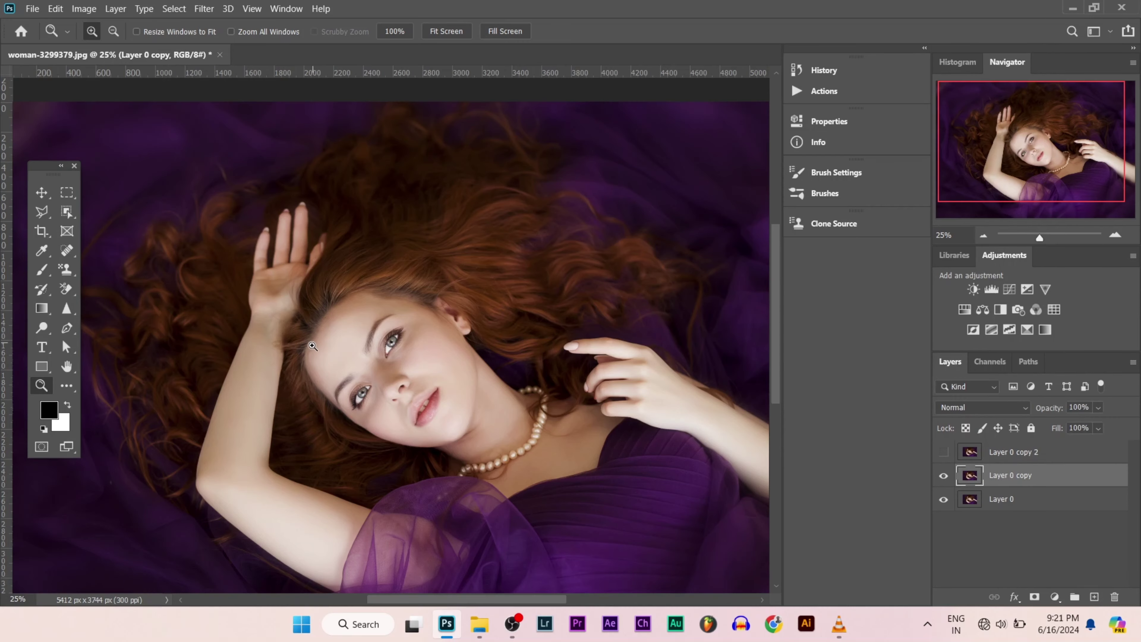
Step: Zoom in on the woman's face, then zoom back out to the whole portrait
{"action": "left_click", "coordinate": [312, 346]}
{"action": "left_click", "coordinate": [405, 328]}
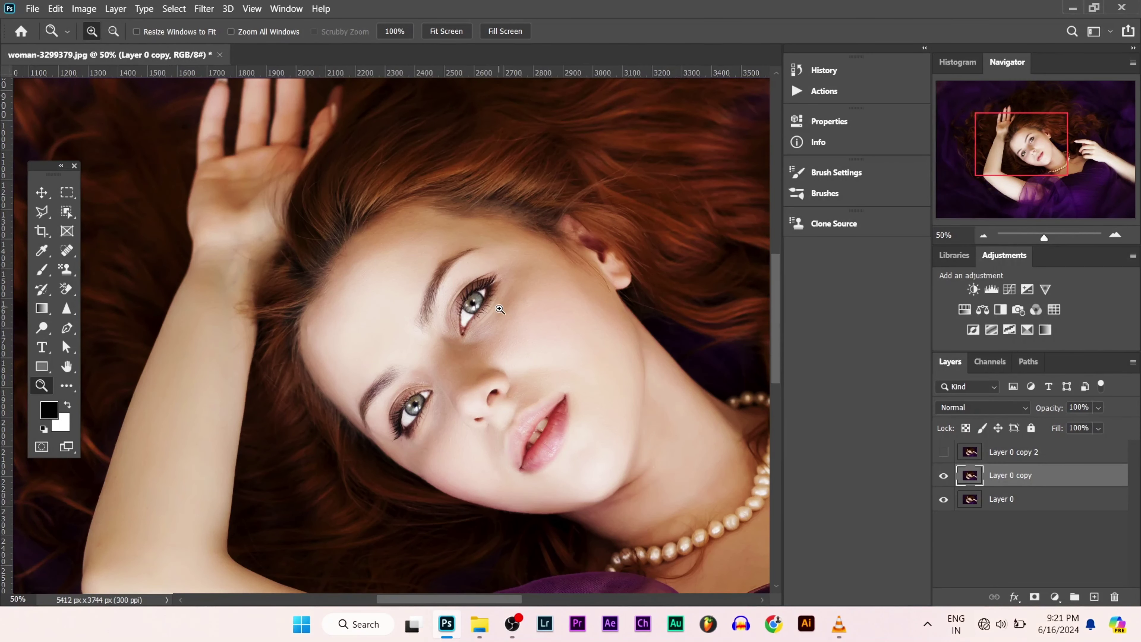
{"action": "scroll", "coordinate": [500, 309], "scroll_direction": "down", "scroll_amount": 1}
{"action": "scroll", "coordinate": [500, 309], "scroll_direction": "down", "scroll_amount": 2}
{"action": "left_click", "coordinate": [559, 295]}
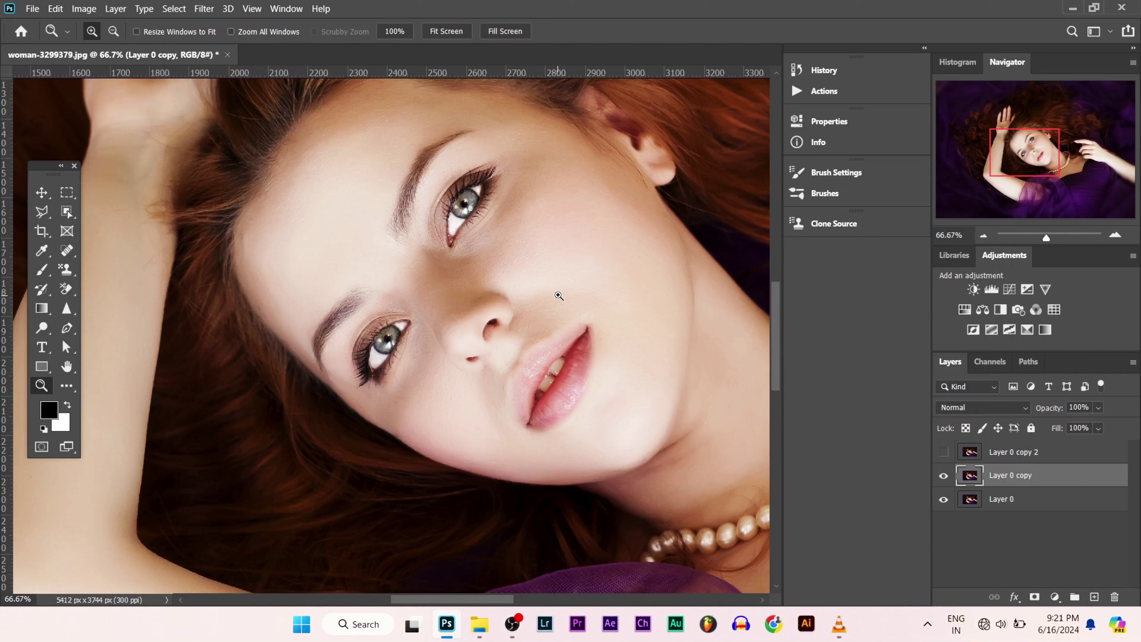
{"action": "left_click", "coordinate": [559, 295], "text": "alt"}
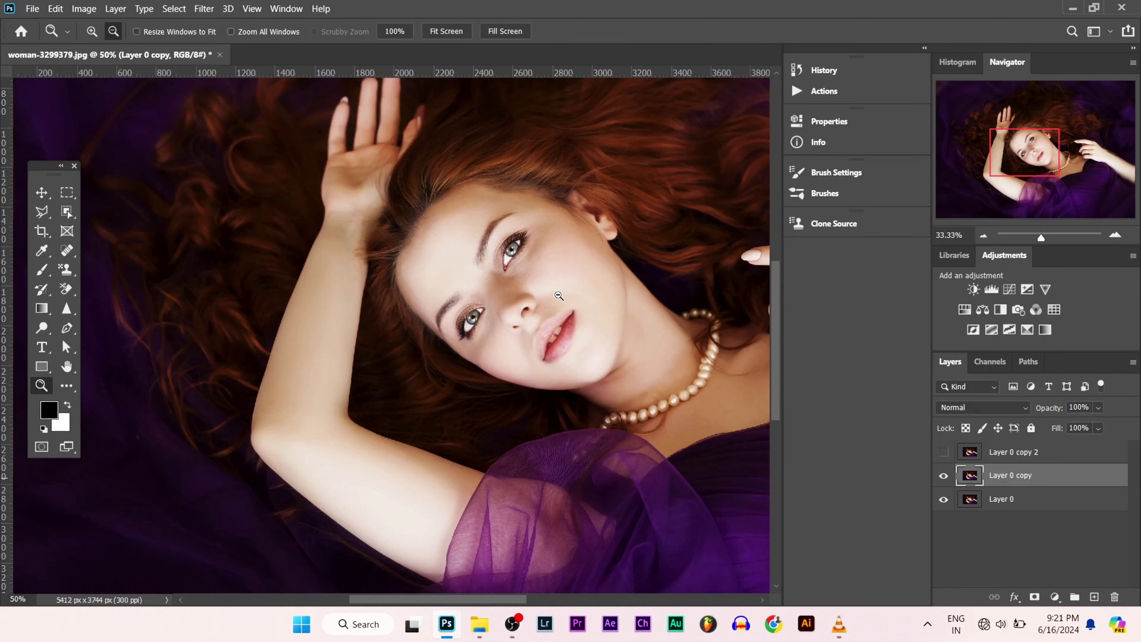
{"action": "left_click", "coordinate": [559, 296], "text": "alt"}
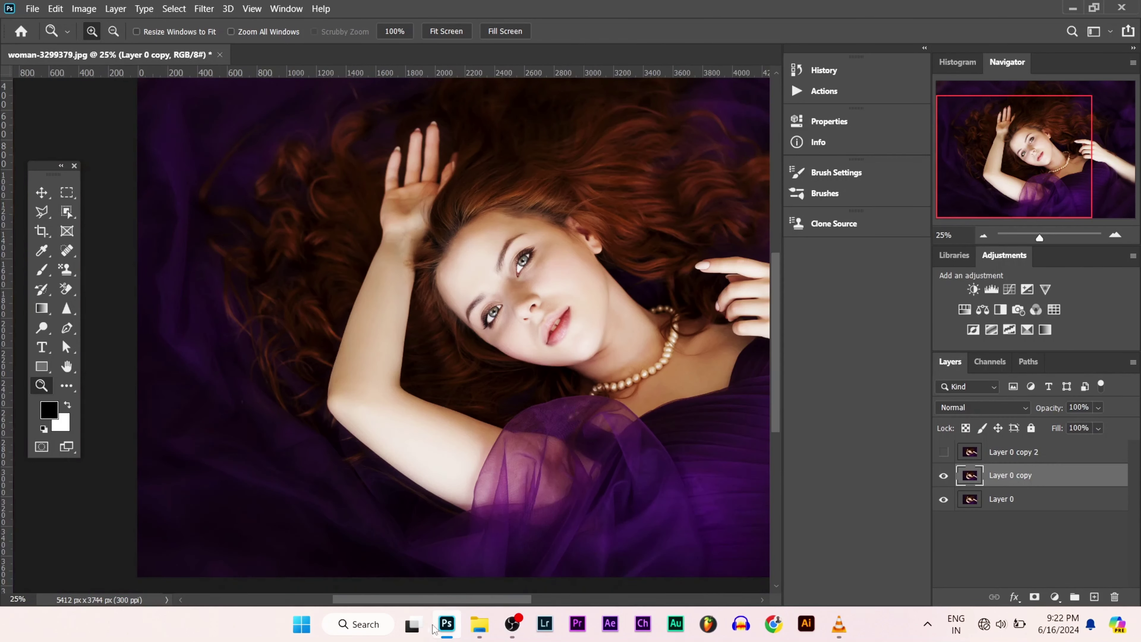
{"action": "left_click_drag", "start_coordinate": [433, 602], "coordinate": [467, 604]}
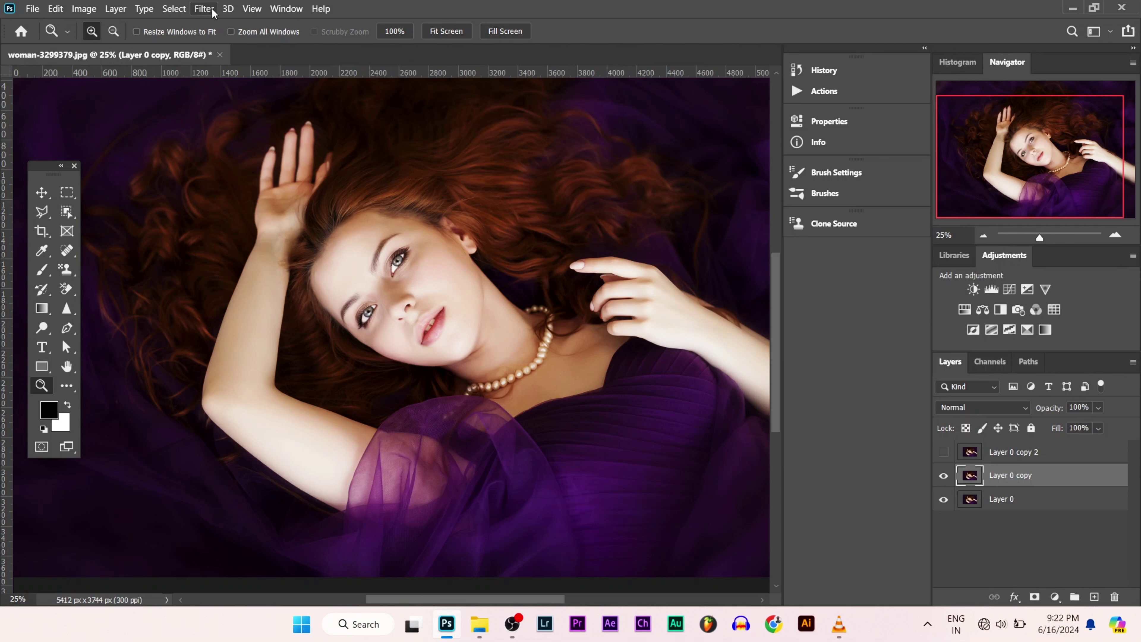
Step: Open Gaussian Blur and preview its effect on the hair, necklace, skin and lips
{"action": "left_click", "coordinate": [203, 9]}
{"action": "mouse_move", "coordinate": [232, 166]}
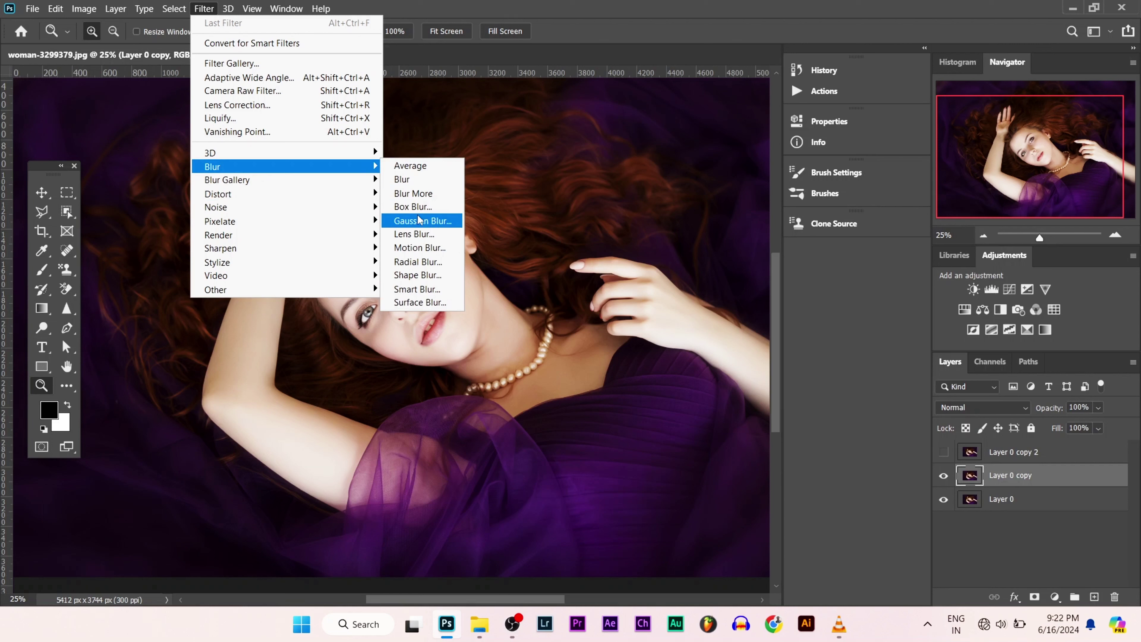
{"action": "left_click", "coordinate": [417, 219]}
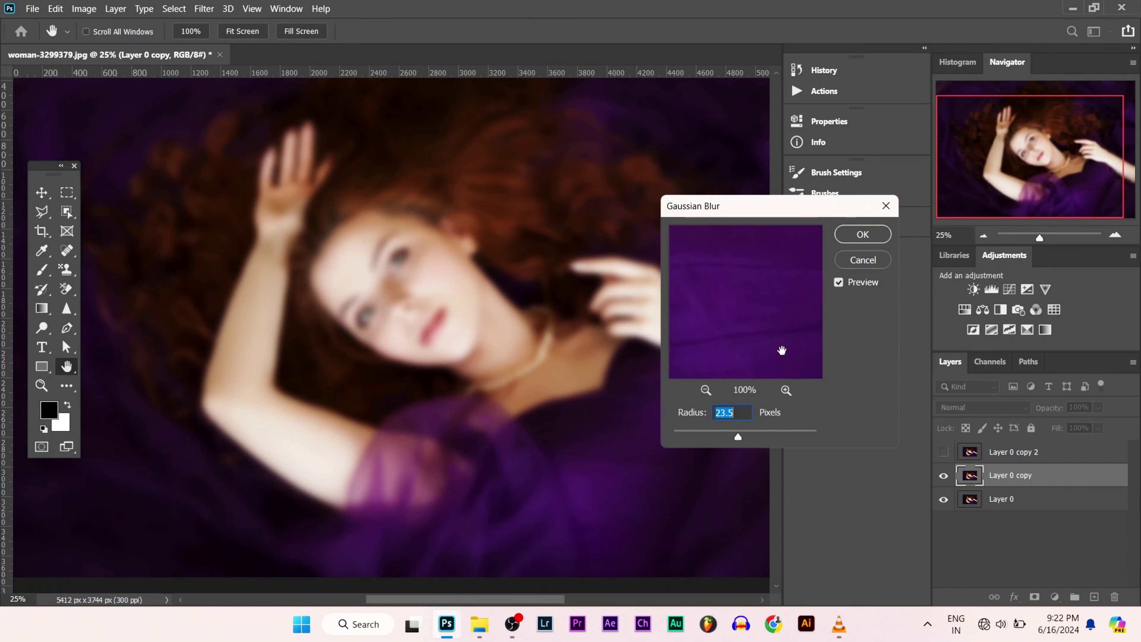
{"action": "left_click_drag", "start_coordinate": [755, 321], "coordinate": [703, 235]}
{"action": "left_click", "coordinate": [539, 342]}
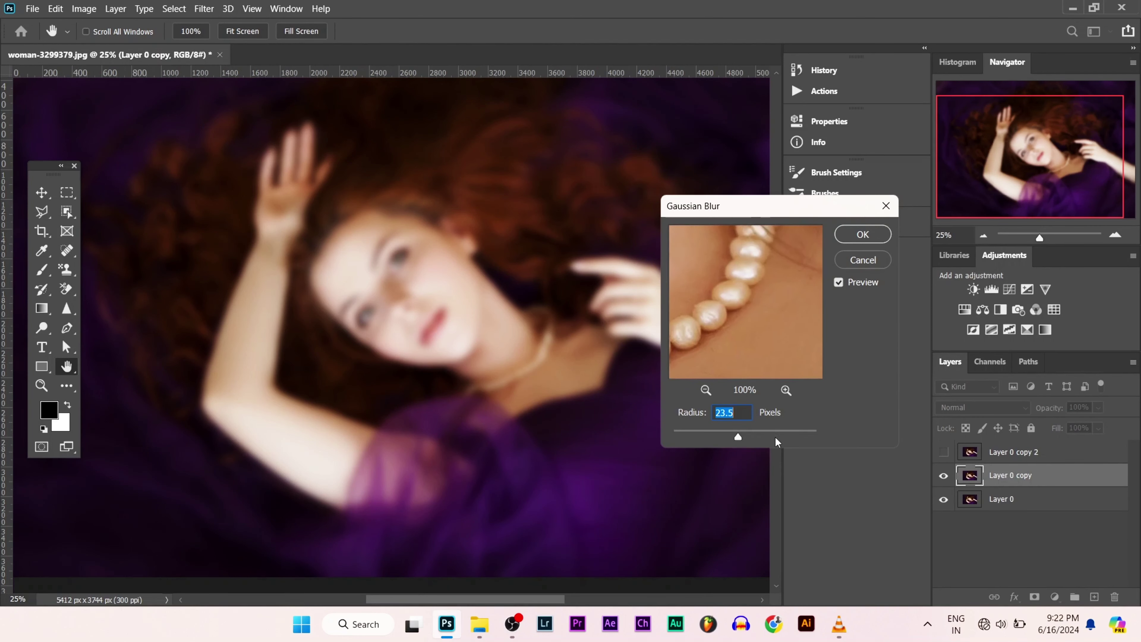
{"action": "left_click_drag", "start_coordinate": [744, 327], "coordinate": [764, 270]}
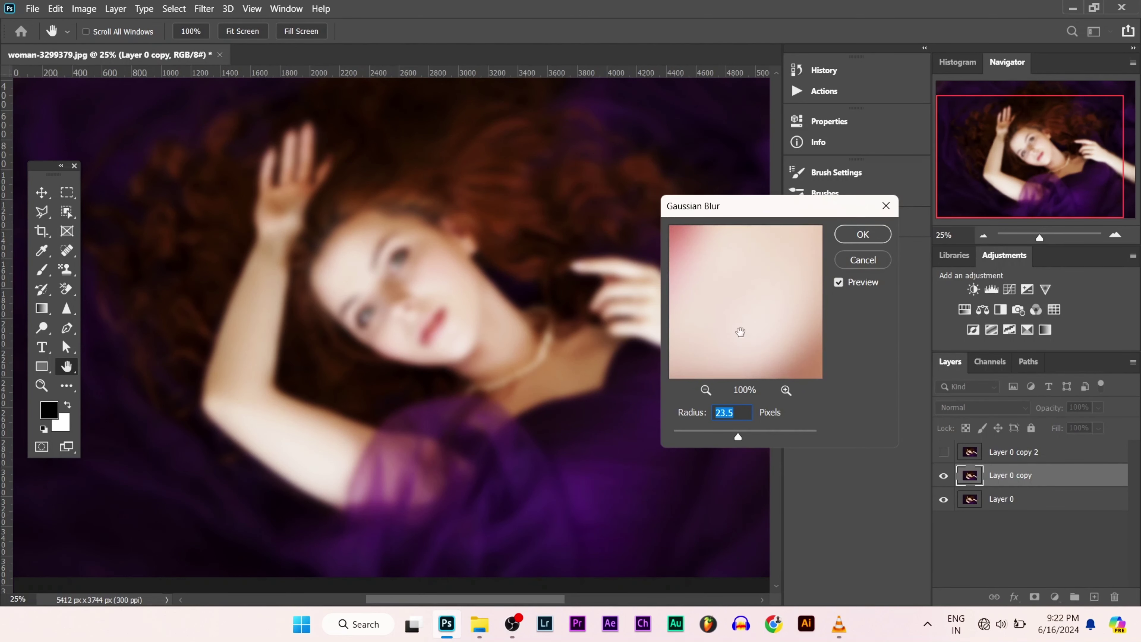
{"action": "left_click_drag", "start_coordinate": [739, 331], "coordinate": [773, 355]}
{"action": "left_click_drag", "start_coordinate": [846, 475], "coordinate": [847, 456]}
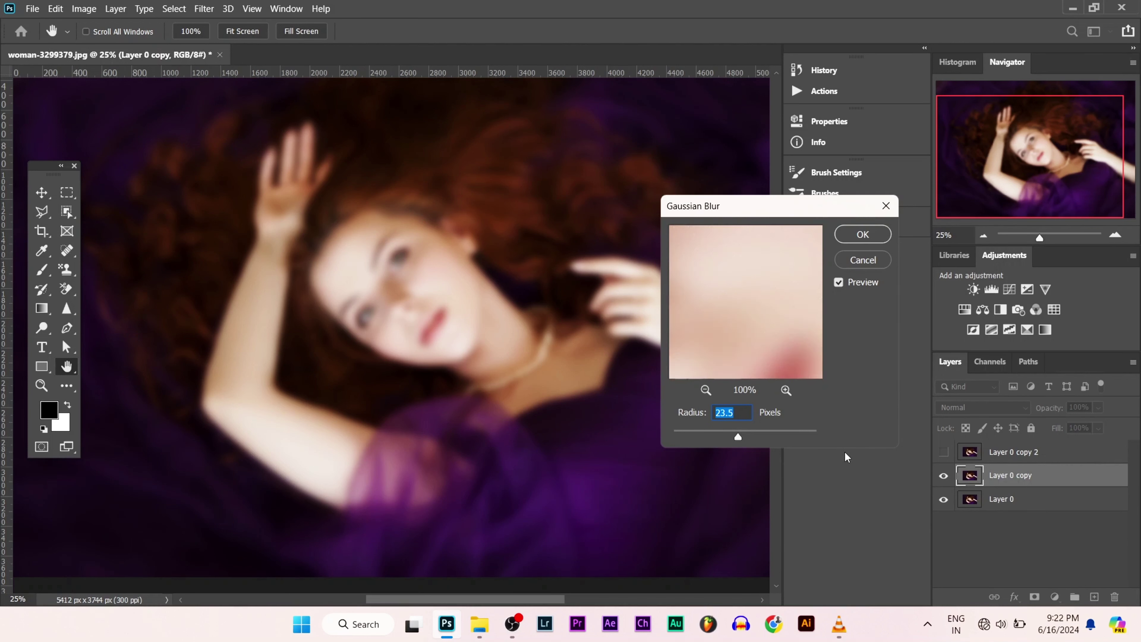
Step: Apply the 23.5-pixel blur and make Layer 0 copy 2 visible again
{"action": "left_click", "coordinate": [862, 235]}
{"action": "key", "text": "z"}
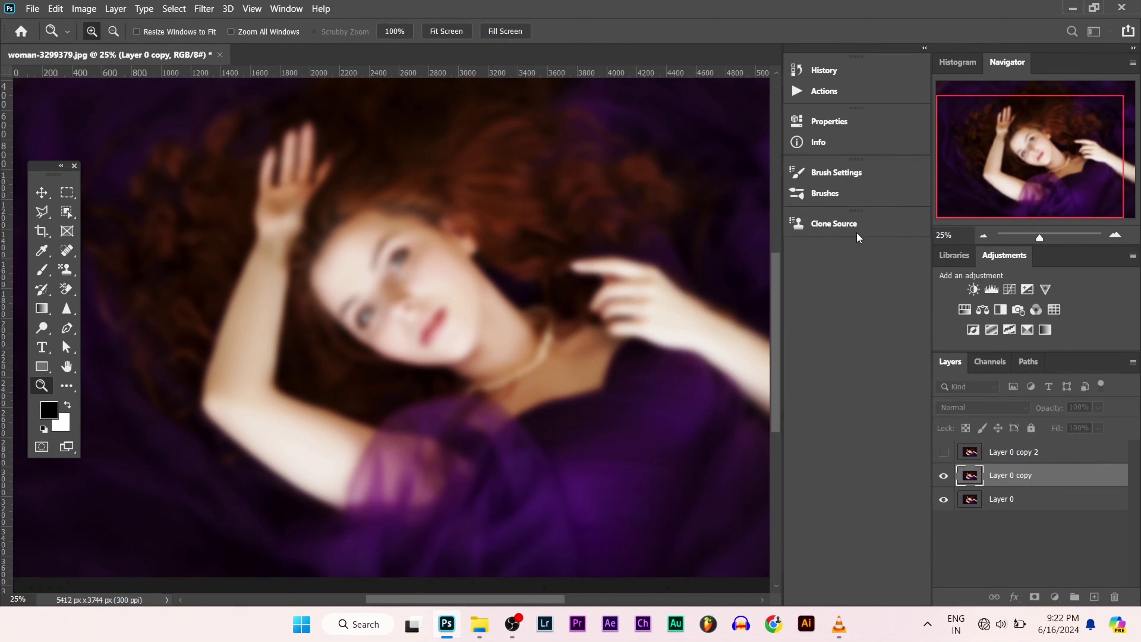
{"action": "left_click", "coordinate": [944, 454]}
Step: Set Layer 0 copy 2's blend mode to Linear Light
{"action": "left_click", "coordinate": [1008, 454]}
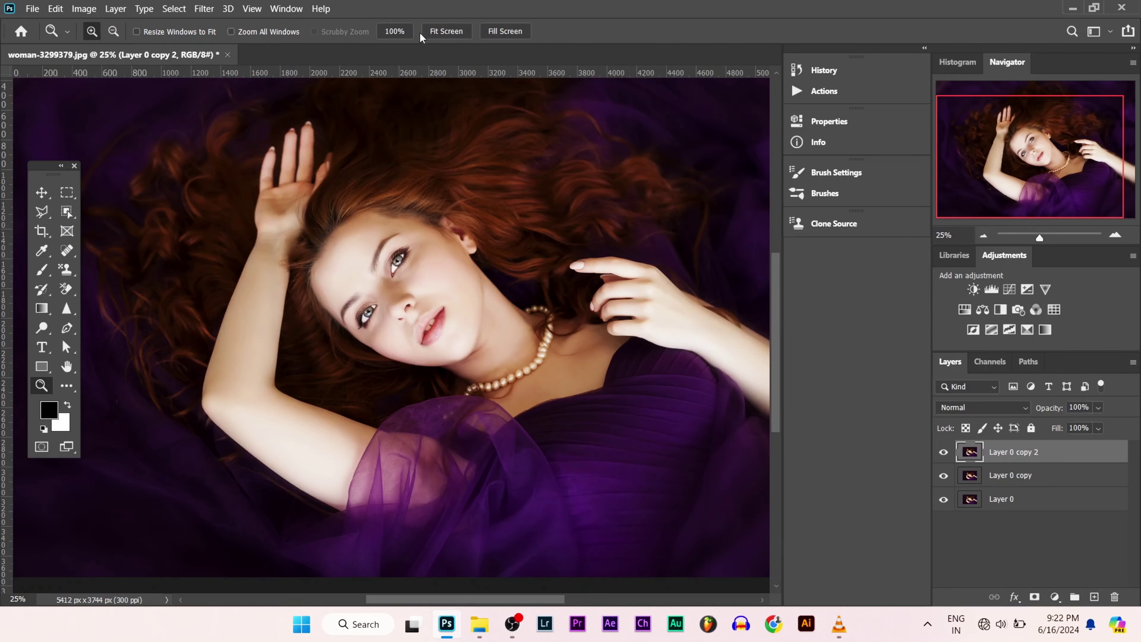
{"action": "left_click", "coordinate": [997, 410]}
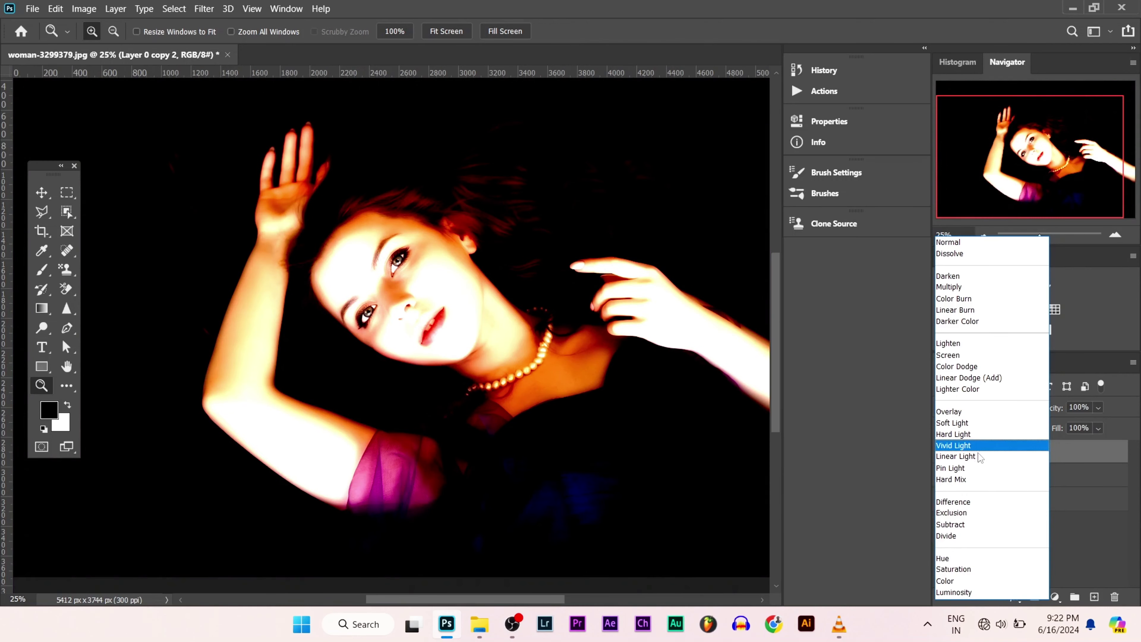
{"action": "left_click", "coordinate": [980, 458]}
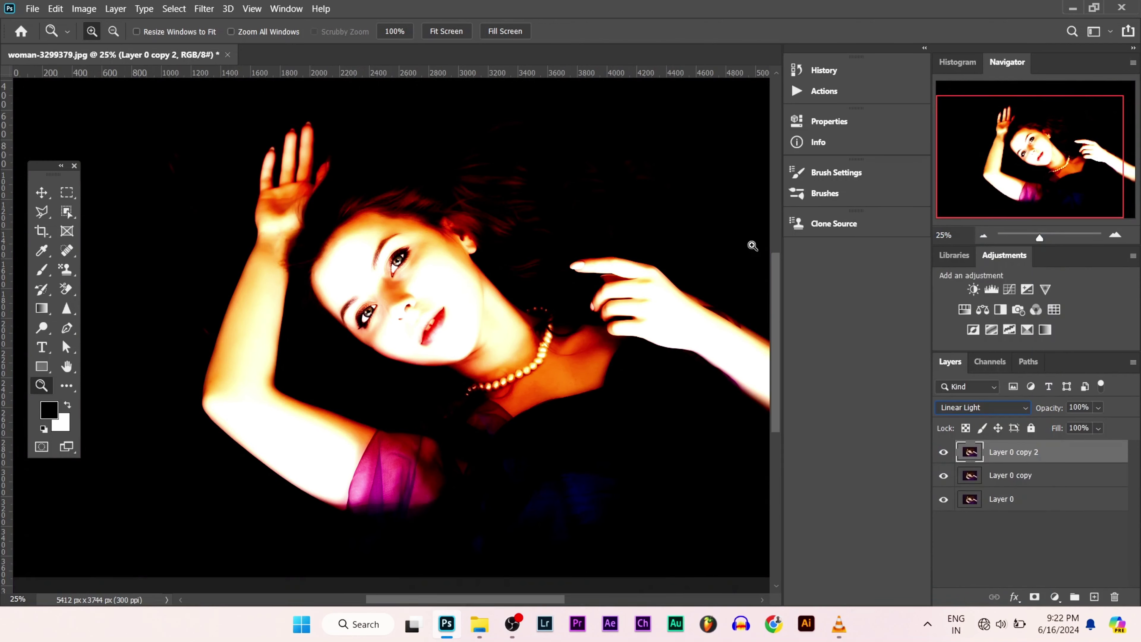
Step: Apply a 2.5-pixel High Pass filter to Layer 0 copy 2
{"action": "left_click", "coordinate": [206, 10]}
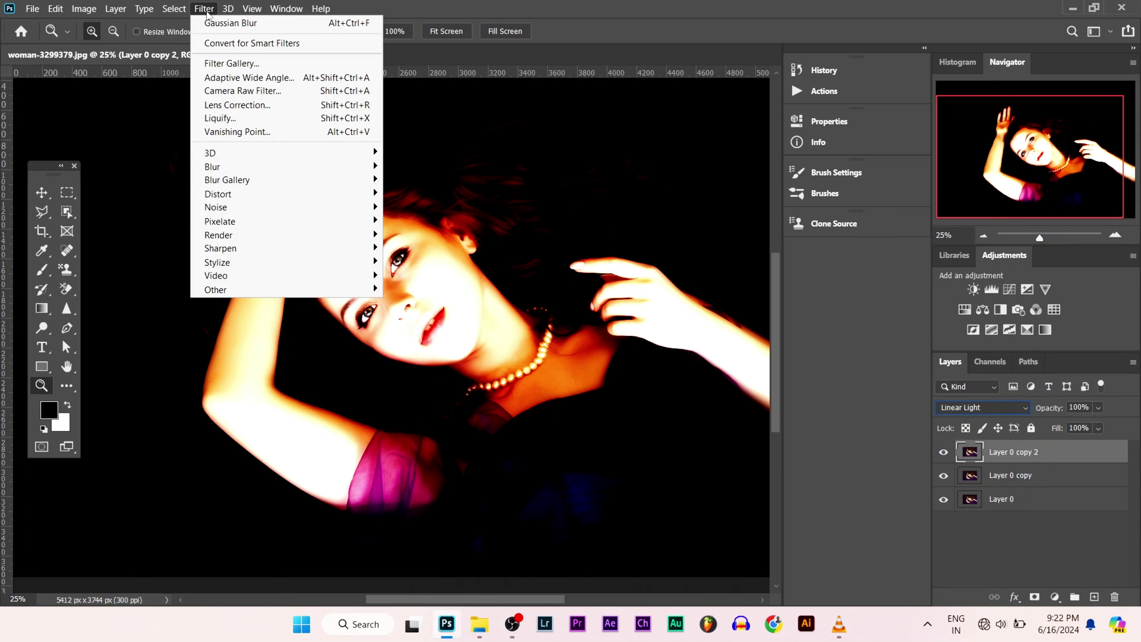
{"action": "mouse_move", "coordinate": [215, 290]}
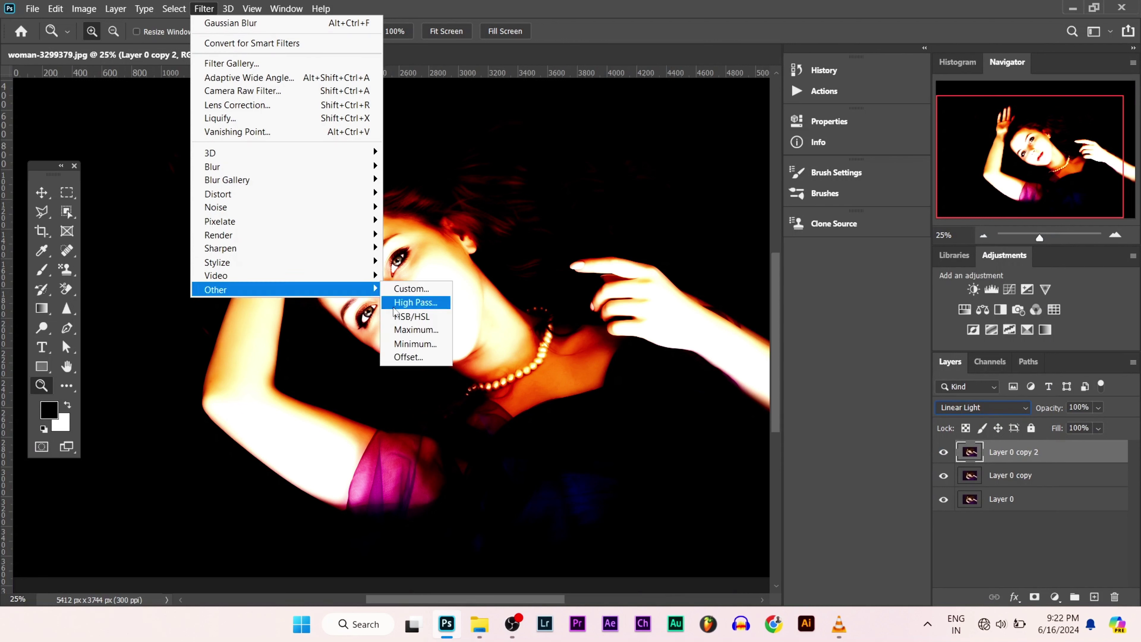
{"action": "left_click", "coordinate": [407, 310]}
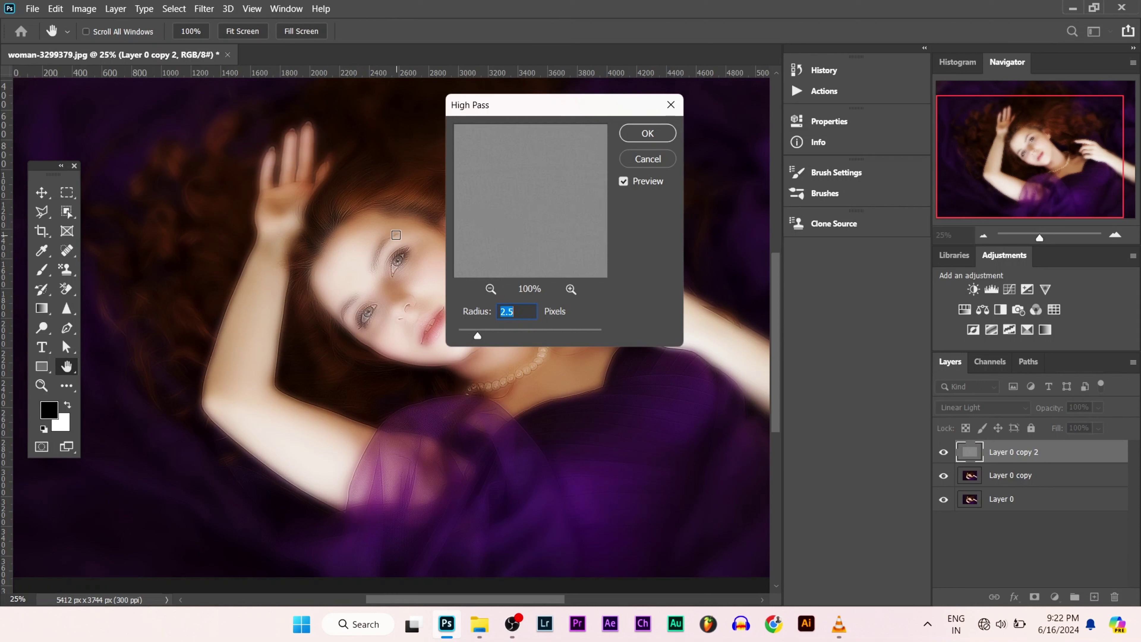
{"action": "left_click", "coordinate": [561, 227]}
{"action": "left_click", "coordinate": [555, 215]}
{"action": "left_click", "coordinate": [637, 134]}
{"action": "key", "text": "z"}
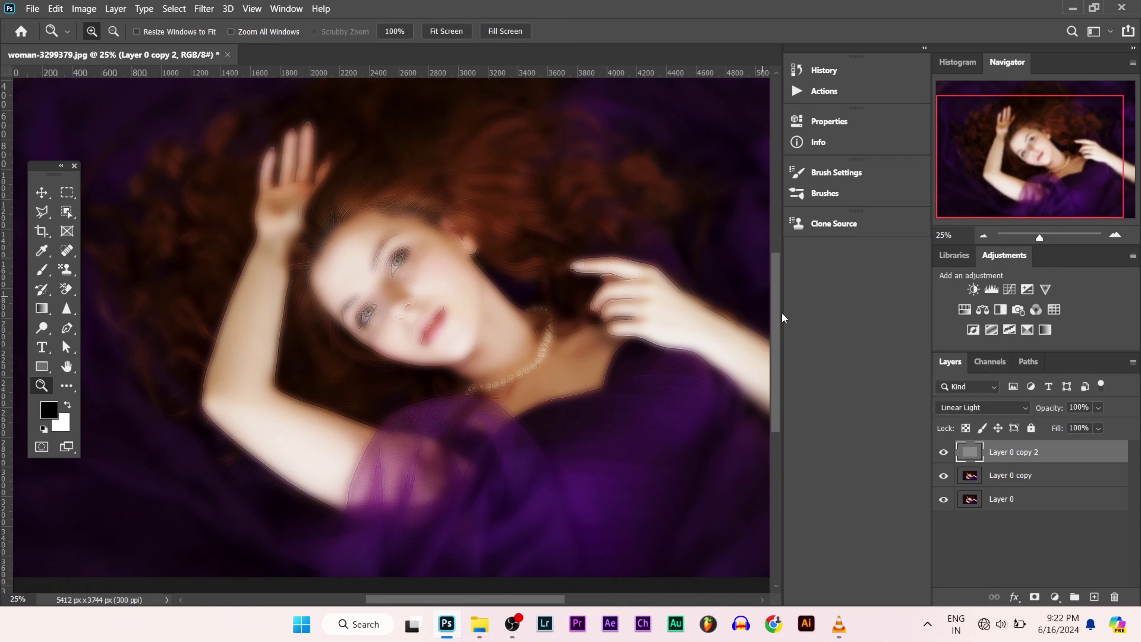
Step: Group both copy layers into Group 1, add a black hide-all mask, and zoom into the face
{"action": "left_click", "coordinate": [992, 480], "text": "ctrl"}
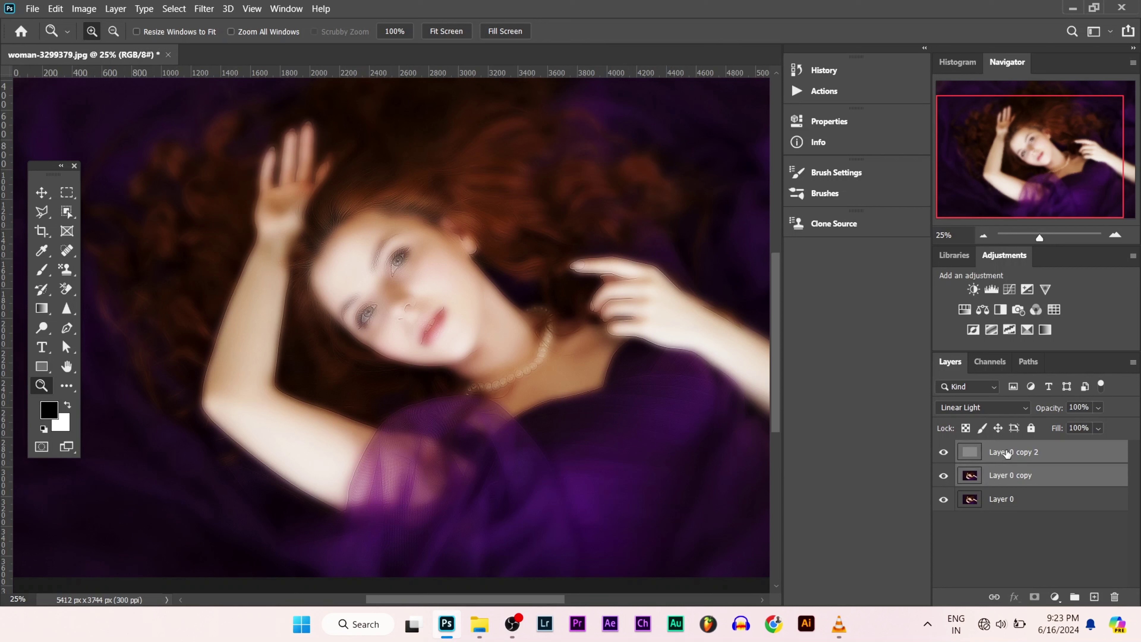
{"action": "left_click_drag", "start_coordinate": [1008, 453], "coordinate": [1077, 598]}
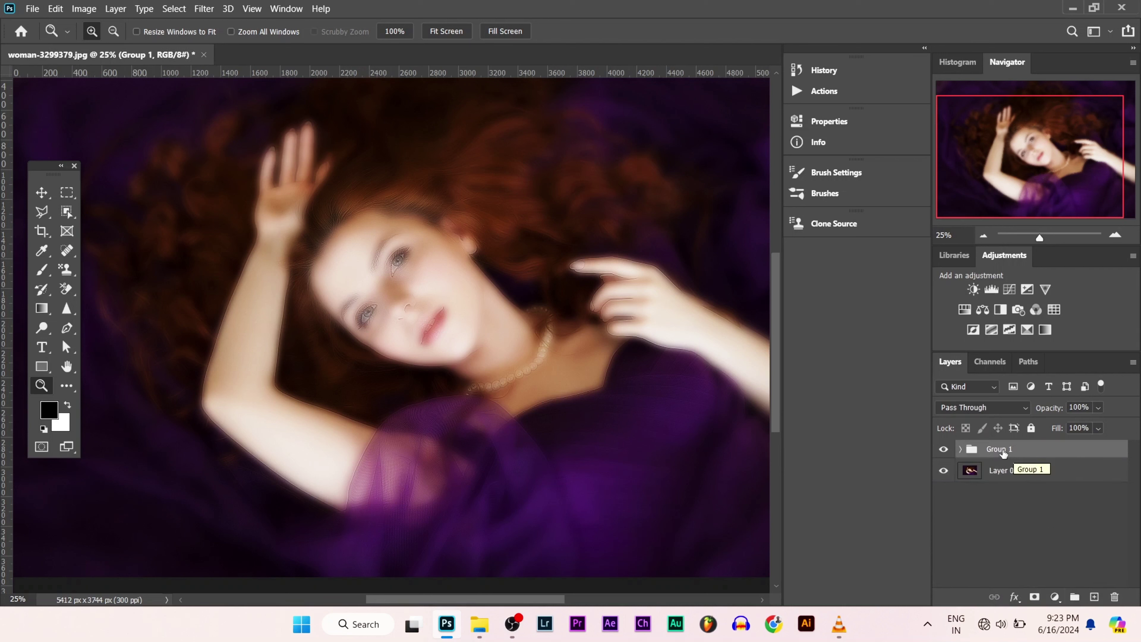
{"action": "key", "text": "alt"}
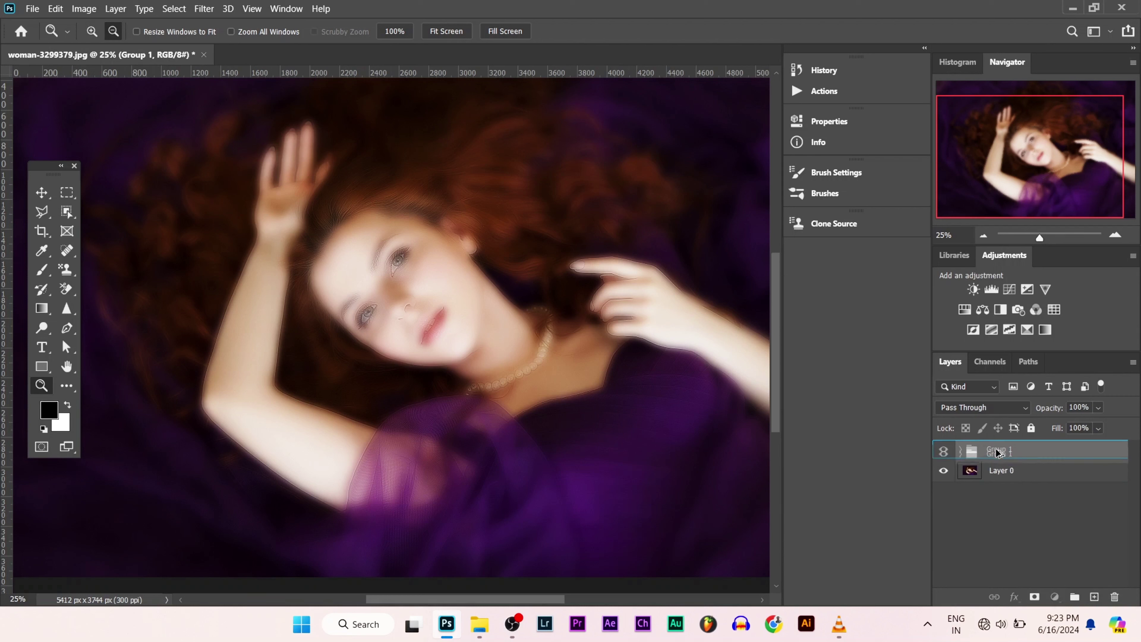
{"action": "left_click", "coordinate": [1036, 598], "text": "alt"}
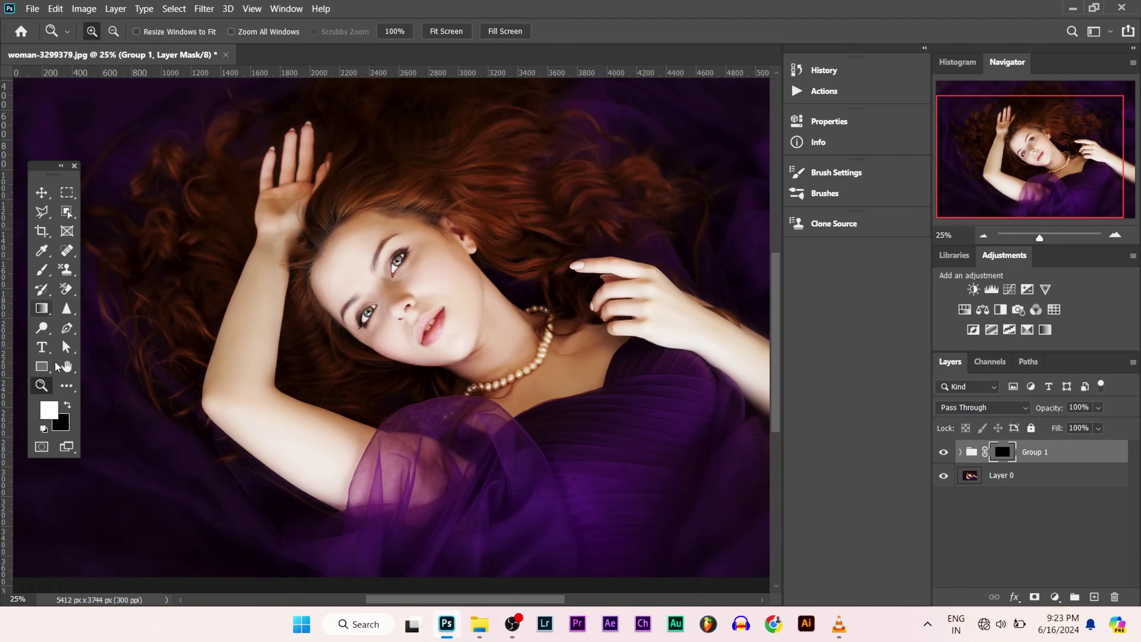
{"action": "left_click", "coordinate": [391, 256]}
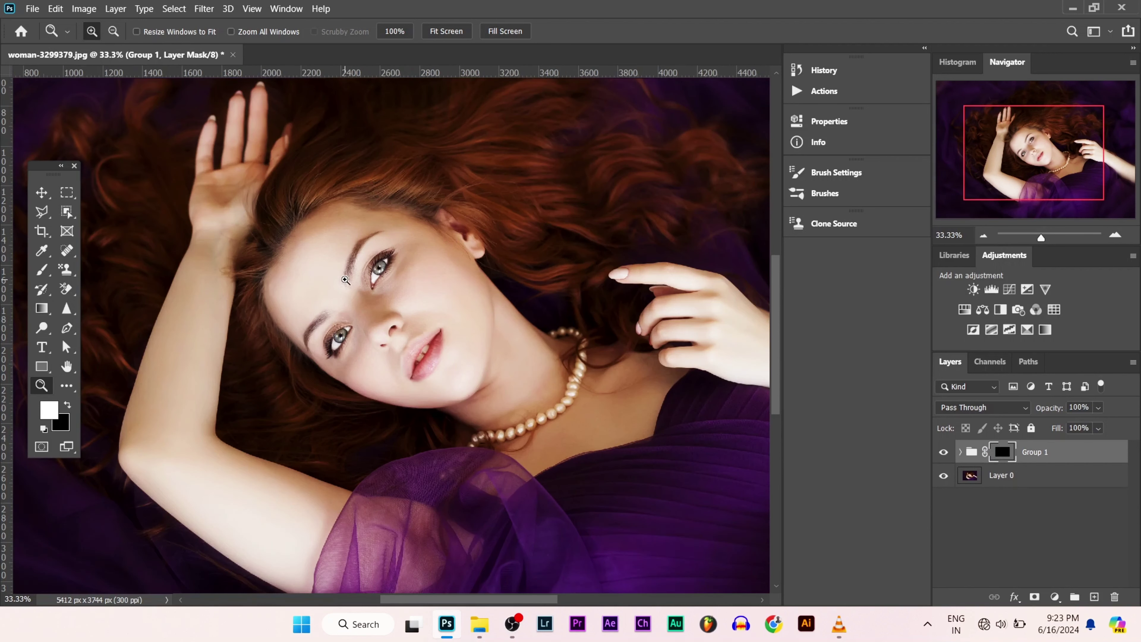
{"action": "left_click", "coordinate": [404, 244]}
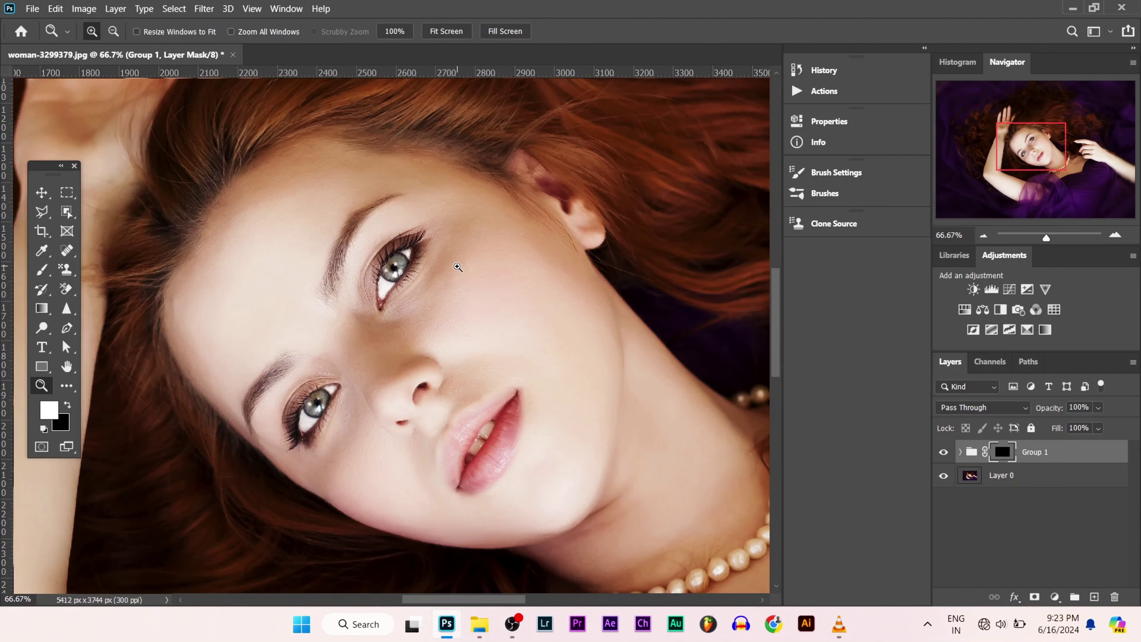
Step: With the Brush tool, paint white on Group 1's mask below the nose to reveal smoothing
{"action": "left_click", "coordinate": [42, 270]}
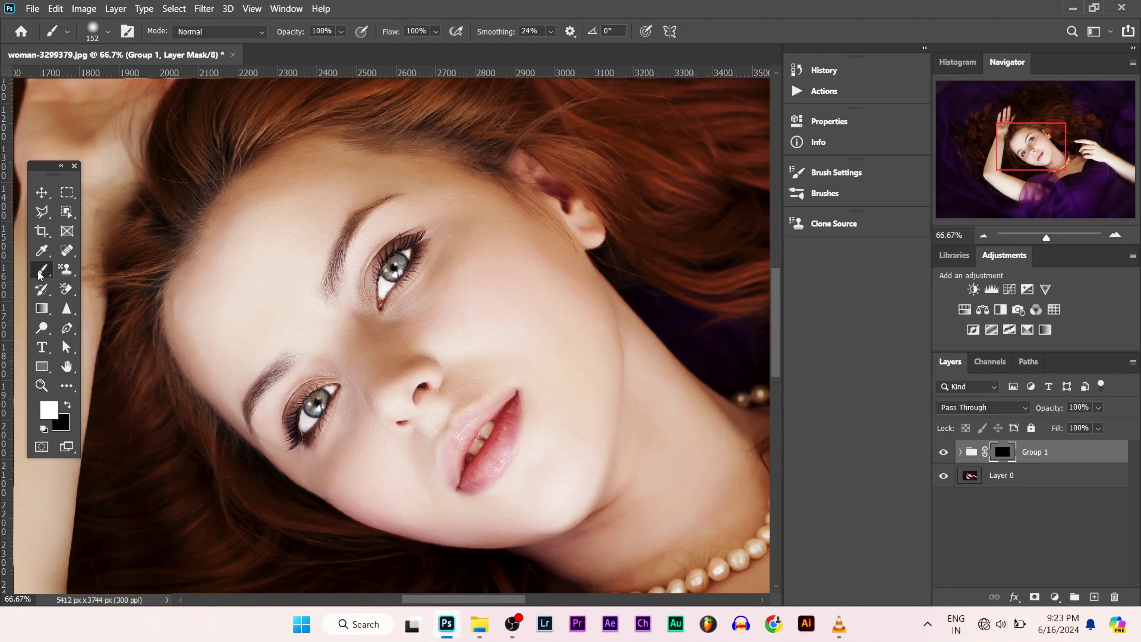
{"action": "left_click_drag", "start_coordinate": [46, 173], "coordinate": [37, 134]}
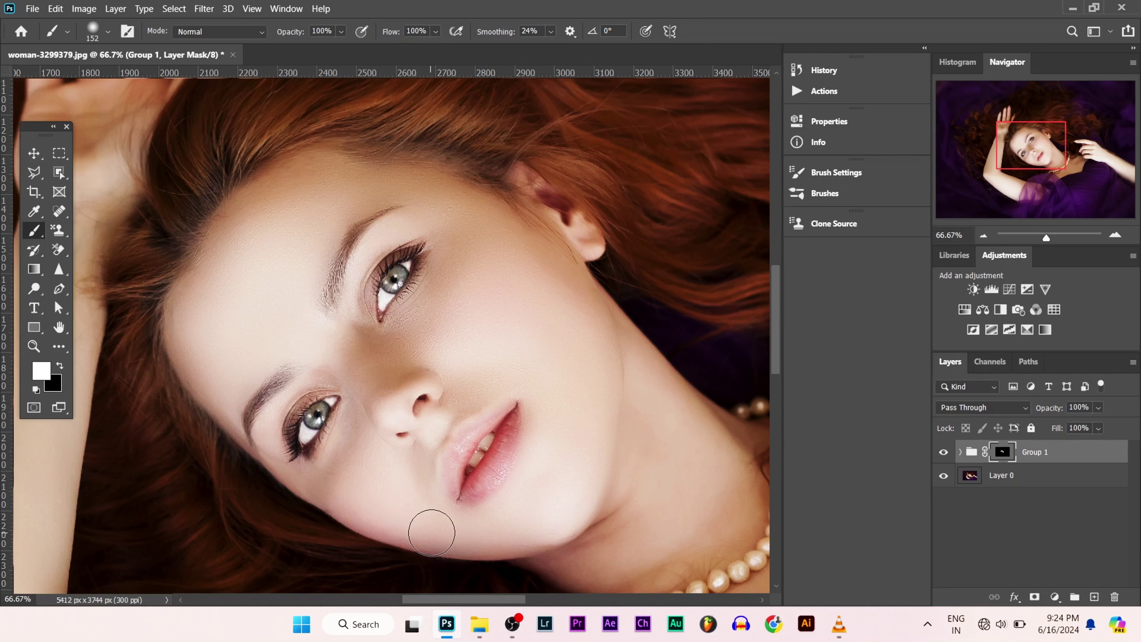
{"action": "mouse_move", "coordinate": [415, 466]}
{"action": "left_mouse_down"}
{"action": "mouse_move", "coordinate": [400, 477]}
{"action": "mouse_move", "coordinate": [351, 451]}
{"action": "mouse_move", "coordinate": [352, 433]}
{"action": "mouse_move", "coordinate": [351, 467]}
{"action": "mouse_move", "coordinate": [321, 484]}
{"action": "mouse_move", "coordinate": [375, 528]}
{"action": "mouse_move", "coordinate": [446, 415]}
{"action": "mouse_move", "coordinate": [415, 428]}
{"action": "mouse_move", "coordinate": [360, 362]}
{"action": "mouse_move", "coordinate": [298, 357]}
{"action": "mouse_move", "coordinate": [420, 364]}
{"action": "mouse_move", "coordinate": [275, 352]}
{"action": "mouse_move", "coordinate": [196, 326]}
{"action": "mouse_move", "coordinate": [192, 296]}
{"action": "mouse_move", "coordinate": [242, 349]}
{"action": "mouse_move", "coordinate": [234, 387]}
{"action": "mouse_move", "coordinate": [199, 377]}
{"action": "mouse_move", "coordinate": [193, 348]}
{"action": "mouse_move", "coordinate": [316, 349]}
{"action": "mouse_move", "coordinate": [326, 339]}
{"action": "mouse_move", "coordinate": [376, 359]}
{"action": "left_mouse_up"}
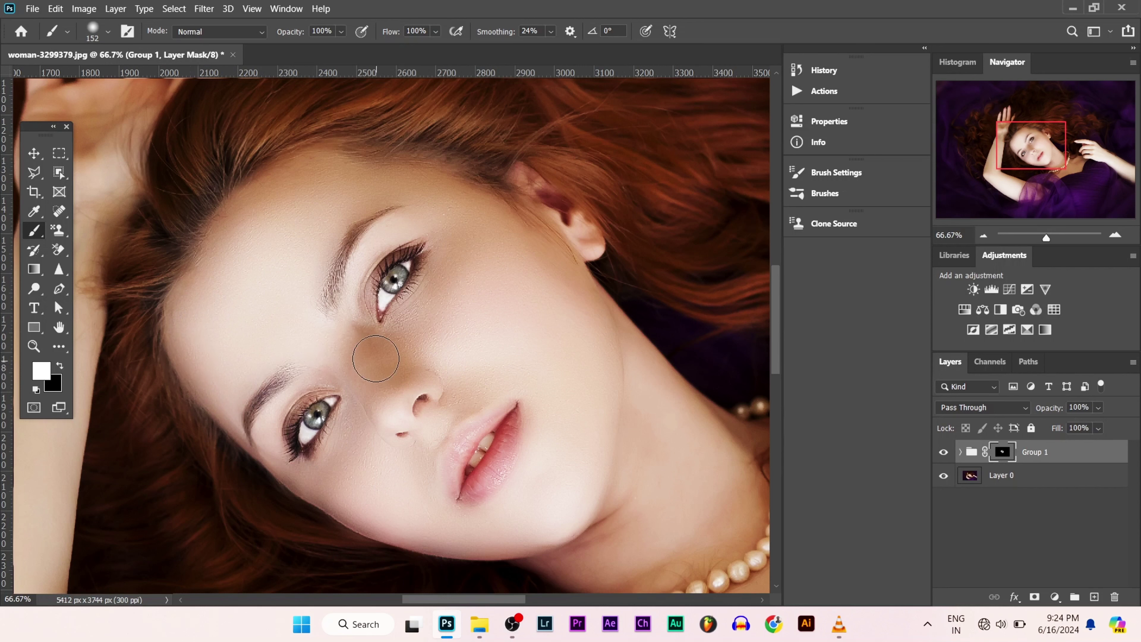
Step: Resize the brush to 34 px, then enlarge it to 158 px
{"action": "right_click", "coordinate": [350, 329]}
{"action": "left_click", "coordinate": [433, 360]}
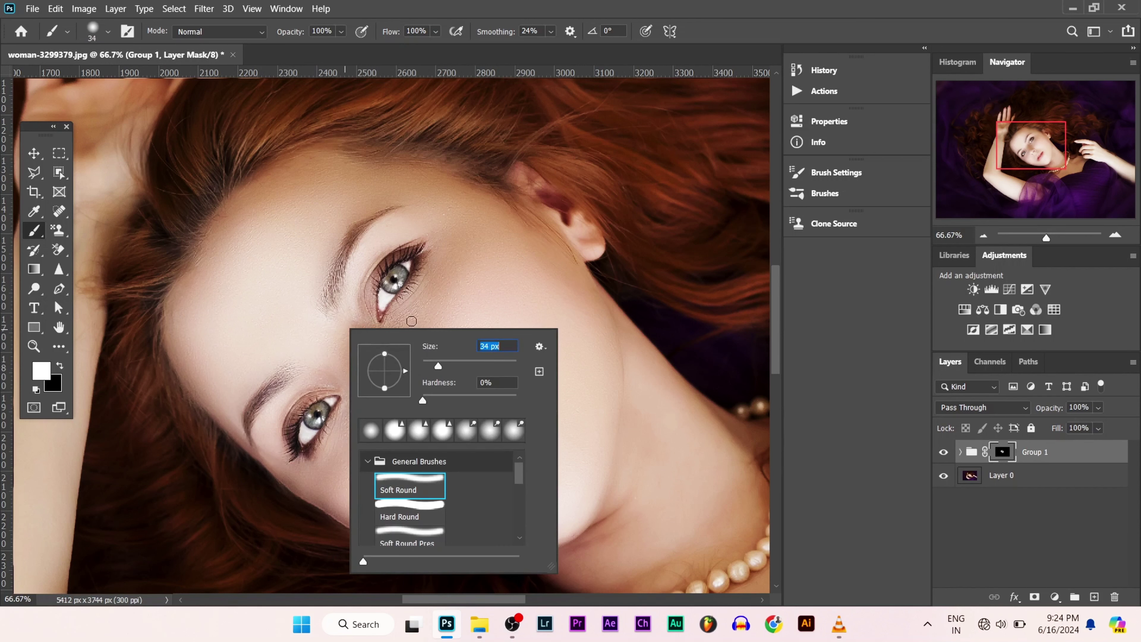
{"action": "left_click", "coordinate": [358, 272]}
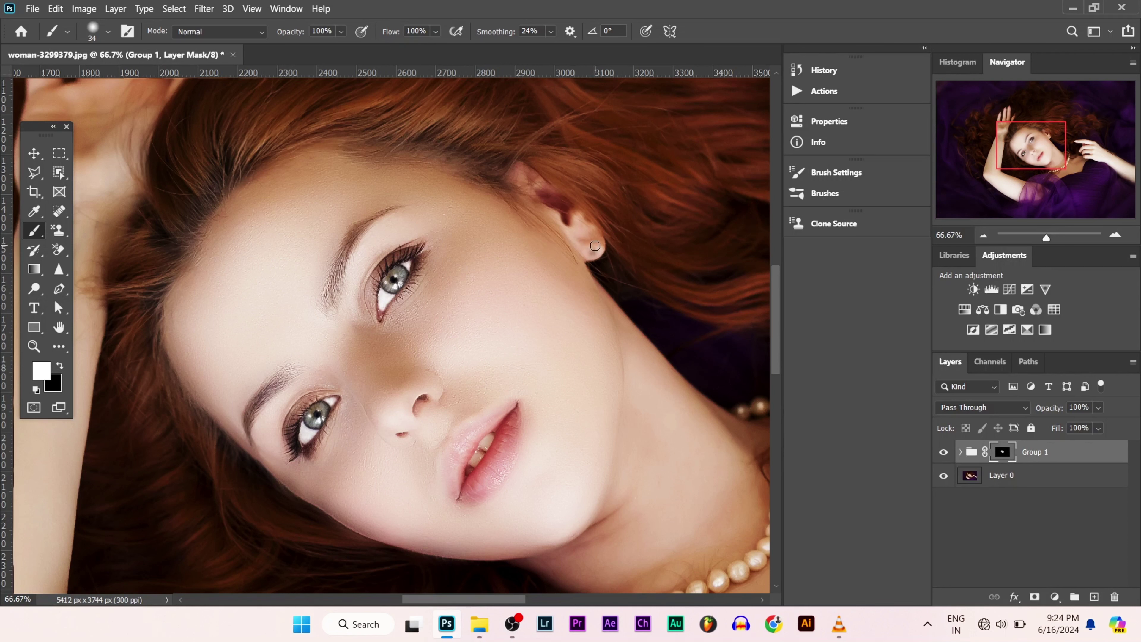
{"action": "right_click", "coordinate": [495, 285]}
{"action": "left_click", "coordinate": [606, 322]}
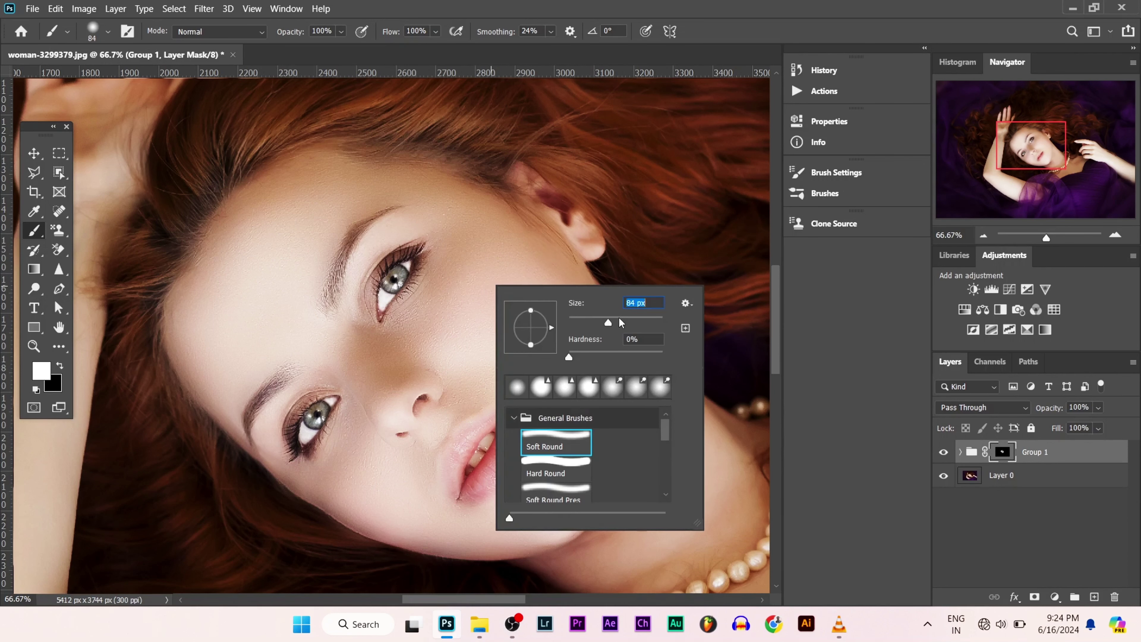
{"action": "type", "text": "158"}
{"action": "key", "text": "Return"}
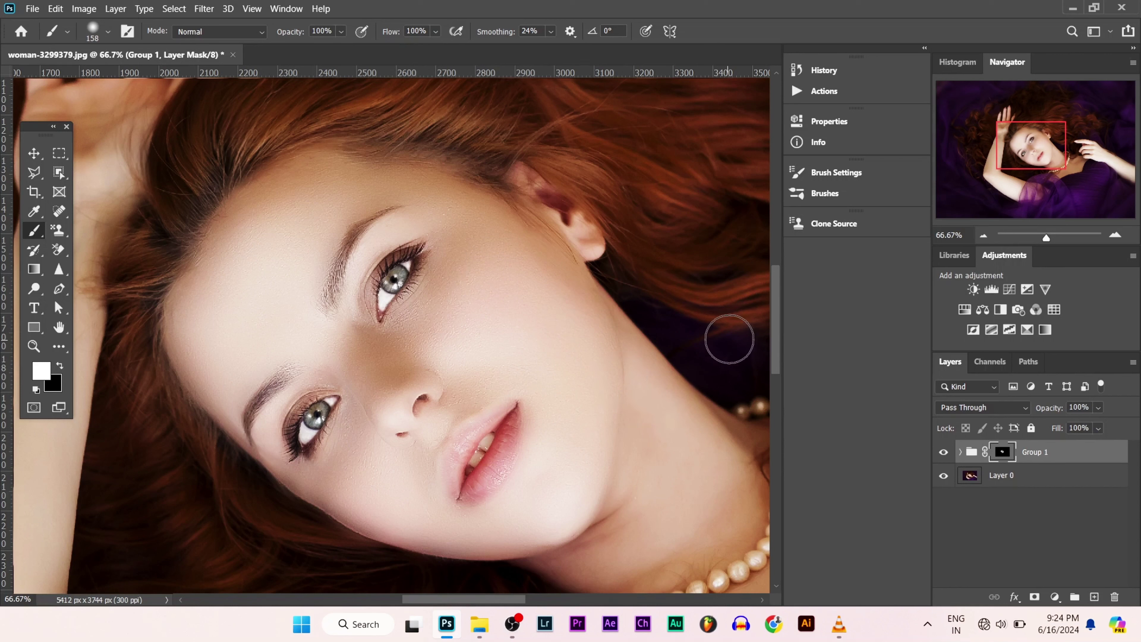
Step: Paint the mask over the neck near the collar and across the fingers
{"action": "scroll", "coordinate": [771, 333], "scroll_direction": "down", "scroll_amount": 3}
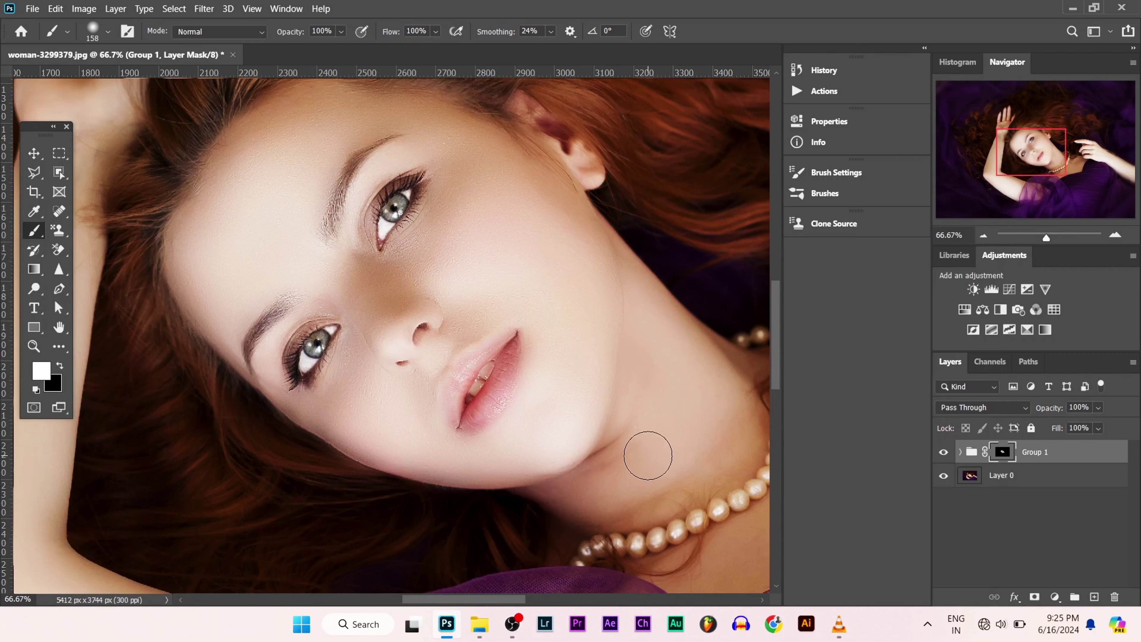
{"action": "scroll", "coordinate": [701, 456], "scroll_direction": "down", "scroll_amount": 2}
{"action": "scroll", "coordinate": [678, 457], "scroll_direction": "down", "scroll_amount": 2}
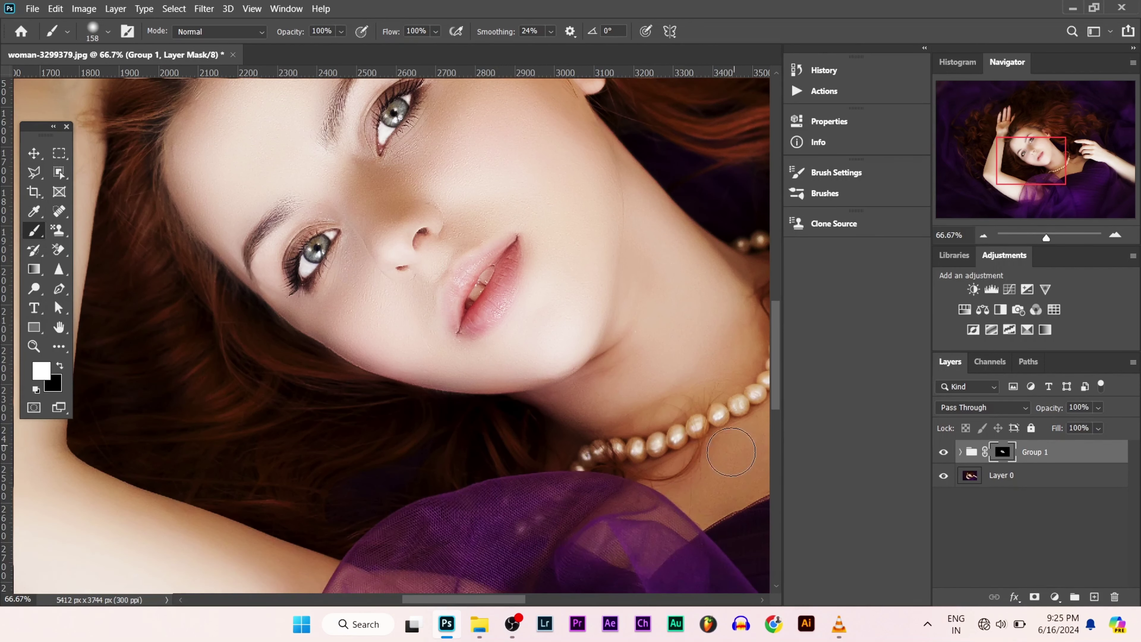
{"action": "left_click_drag", "start_coordinate": [463, 599], "coordinate": [525, 599]}
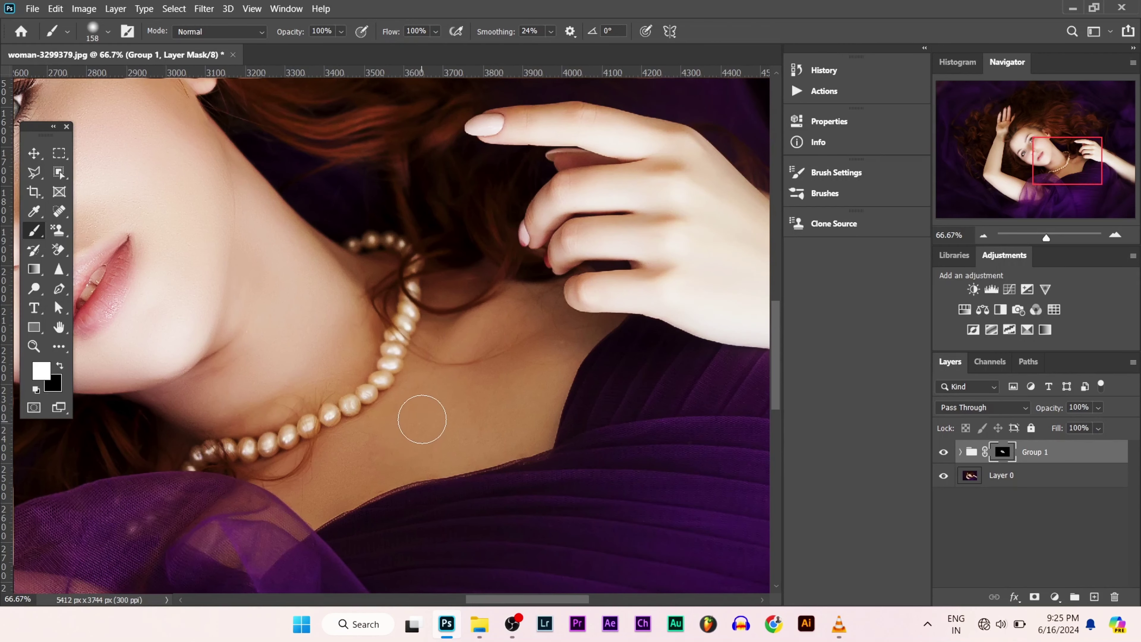
{"action": "mouse_move", "coordinate": [422, 419]}
{"action": "left_mouse_down"}
{"action": "mouse_move", "coordinate": [499, 405]}
{"action": "mouse_move", "coordinate": [467, 421]}
{"action": "mouse_move", "coordinate": [564, 364]}
{"action": "mouse_move", "coordinate": [515, 313]}
{"action": "mouse_move", "coordinate": [446, 339]}
{"action": "left_mouse_up"}
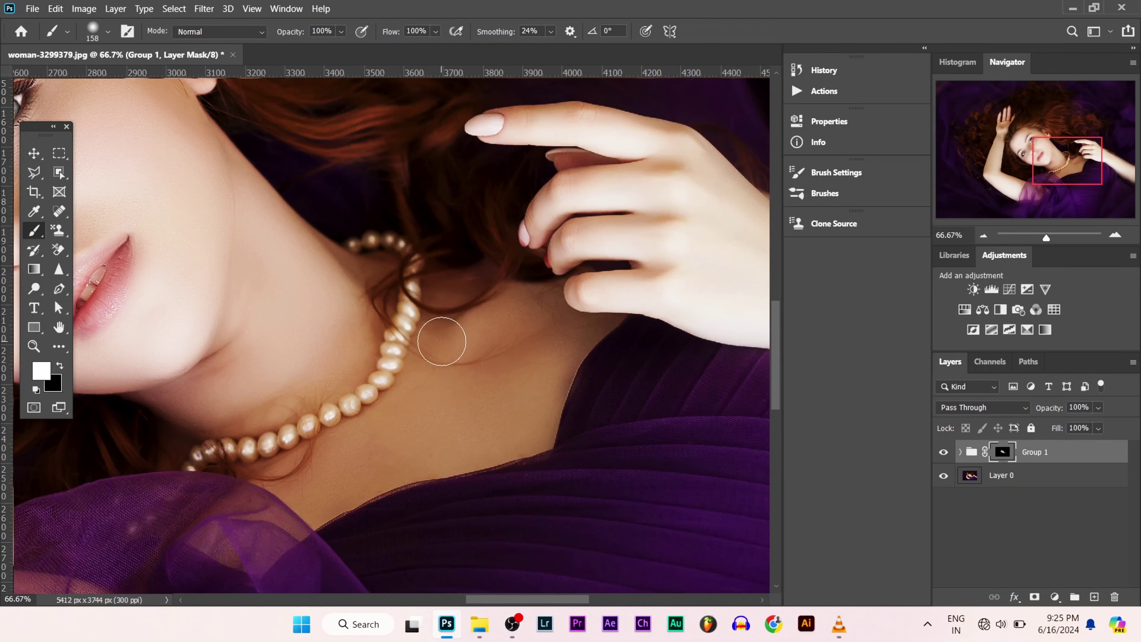
{"action": "mouse_move", "coordinate": [533, 120]}
{"action": "left_mouse_down"}
{"action": "mouse_move", "coordinate": [626, 133]}
{"action": "mouse_move", "coordinate": [686, 155]}
{"action": "left_mouse_up"}
{"action": "mouse_move", "coordinate": [610, 220]}
{"action": "left_mouse_down"}
{"action": "mouse_move", "coordinate": [581, 191]}
{"action": "mouse_move", "coordinate": [642, 174]}
{"action": "mouse_move", "coordinate": [607, 238]}
{"action": "mouse_move", "coordinate": [690, 239]}
{"action": "mouse_move", "coordinate": [678, 298]}
{"action": "mouse_move", "coordinate": [721, 306]}
{"action": "mouse_move", "coordinate": [726, 208]}
{"action": "left_mouse_up"}
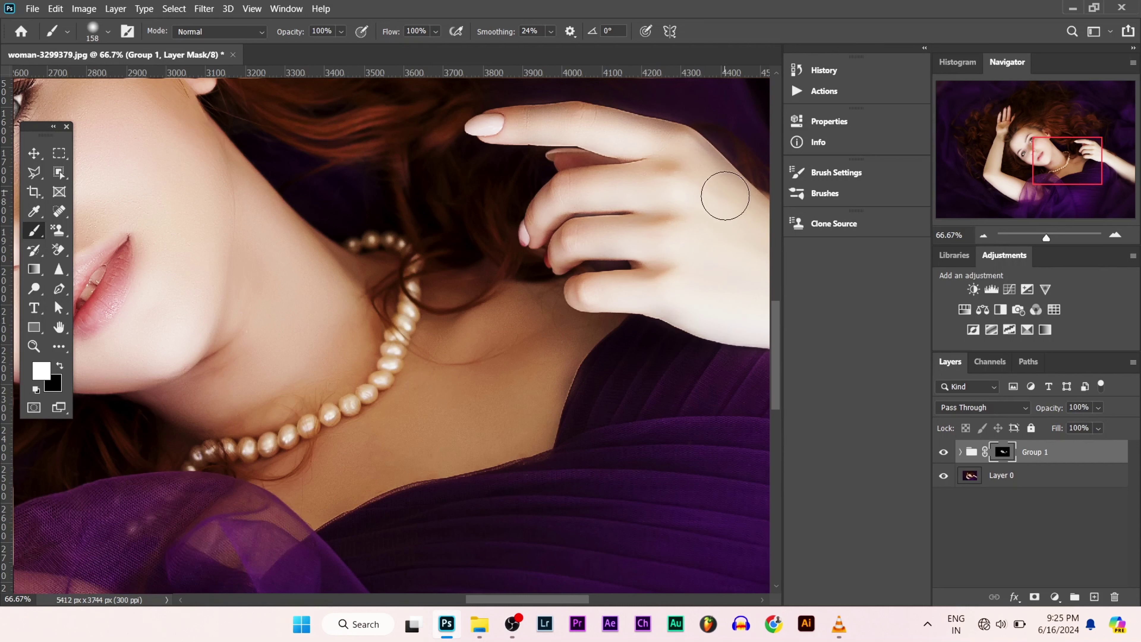
{"action": "left_click_drag", "start_coordinate": [565, 600], "coordinate": [630, 594]}
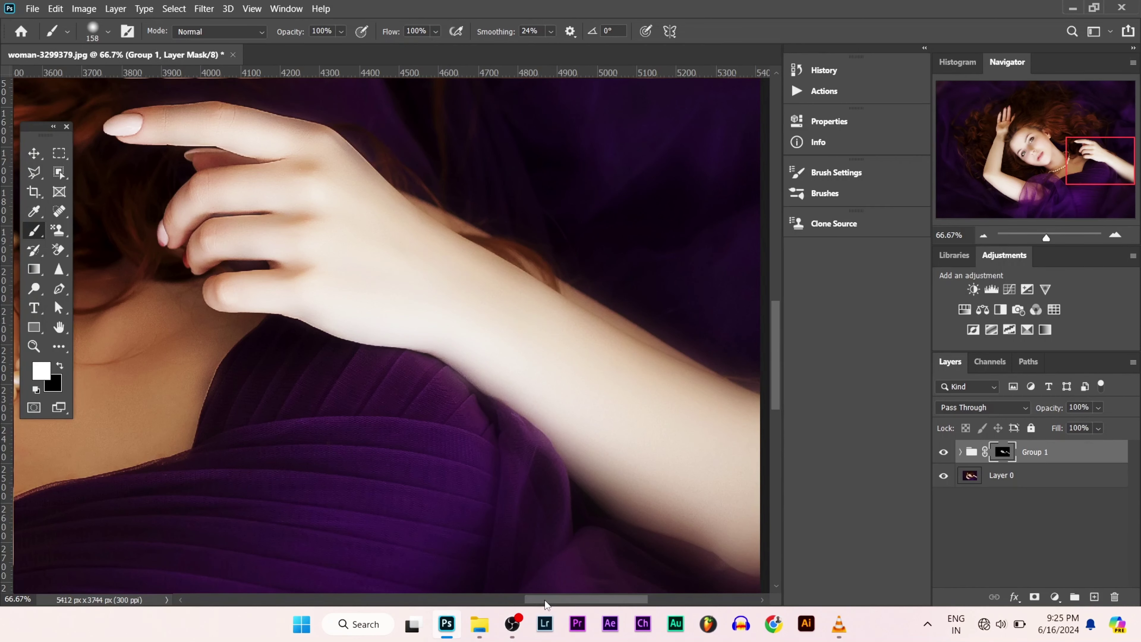
Step: Zoom to 100% and 200% on the cheek to check skin texture, then zoom out
{"action": "scroll", "coordinate": [391, 333], "scroll_direction": "left", "scroll_amount": 10}
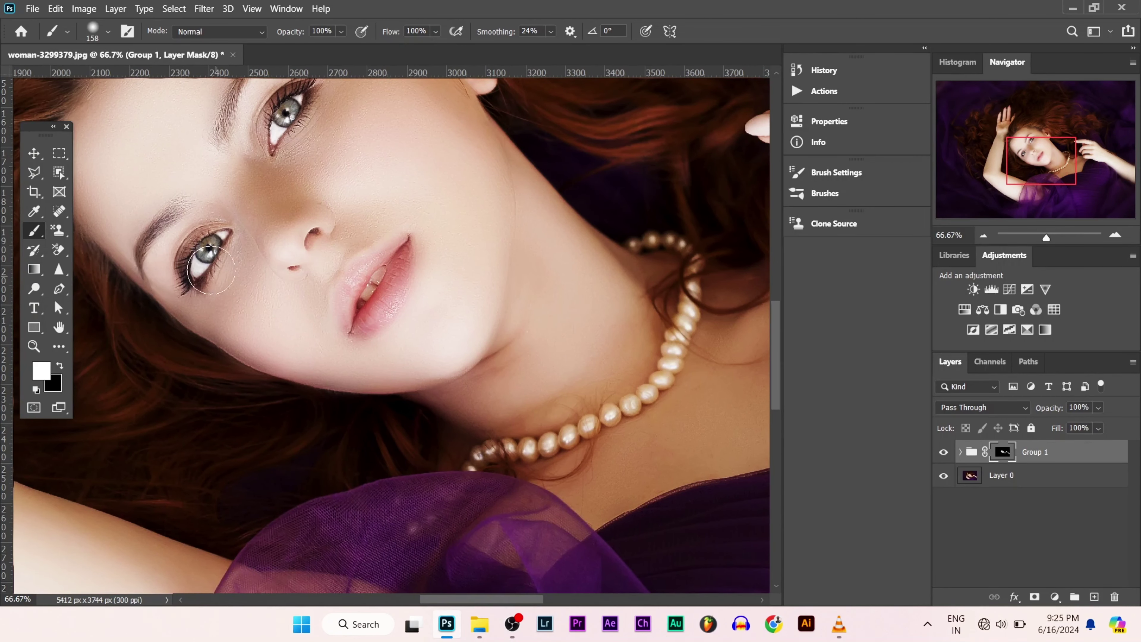
{"action": "scroll", "coordinate": [14, 344], "scroll_direction": "up", "scroll_amount": 3}
{"action": "scroll", "coordinate": [14, 343], "scroll_direction": "up", "scroll_amount": 1}
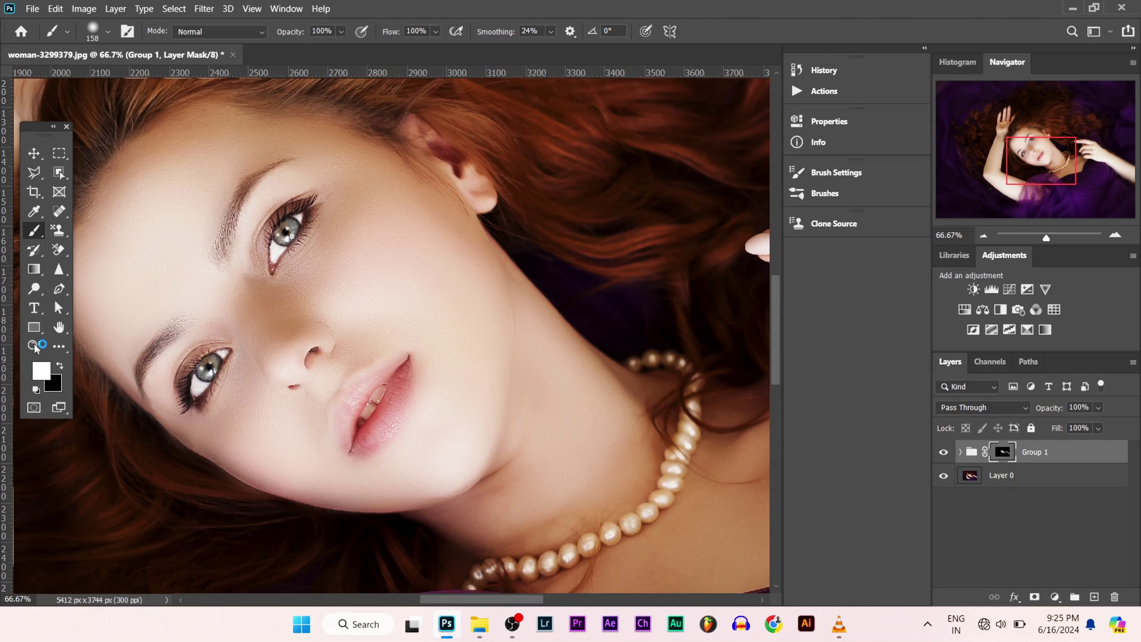
{"action": "scroll", "coordinate": [223, 315], "scroll_direction": "up", "scroll_amount": 1}
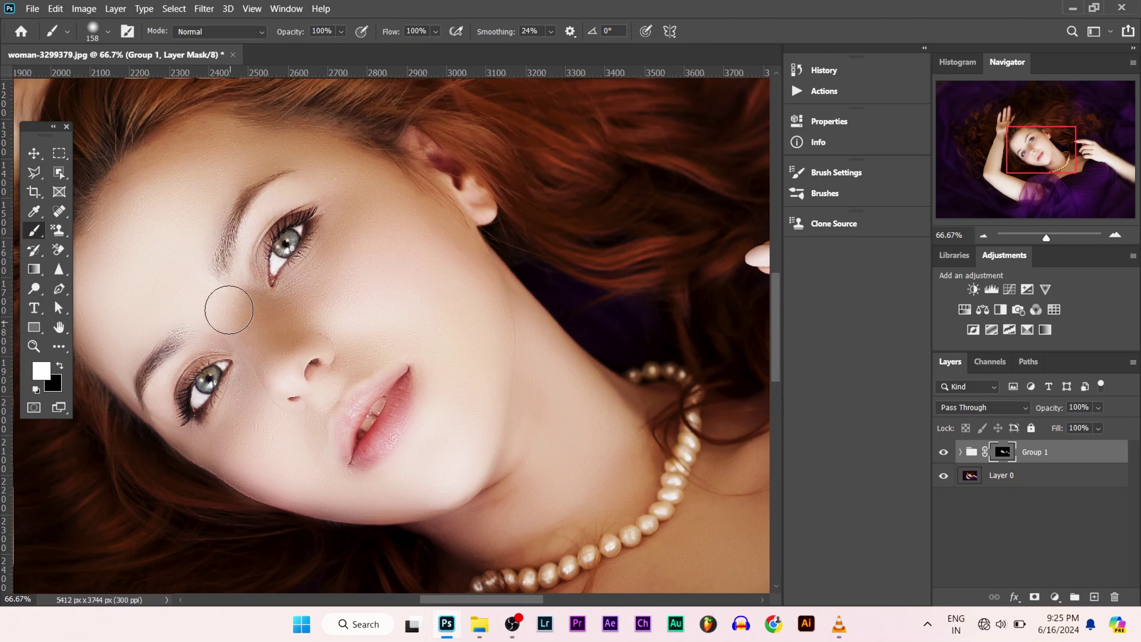
{"action": "left_click", "coordinate": [34, 347]}
{"action": "left_click", "coordinate": [223, 290]}
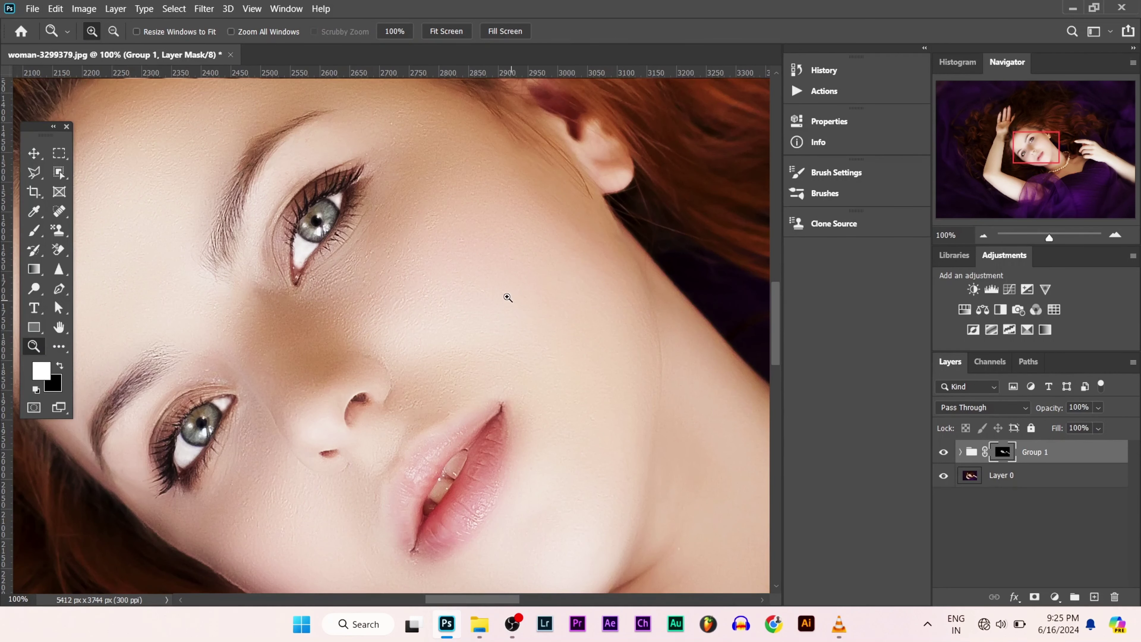
{"action": "left_click", "coordinate": [432, 284]}
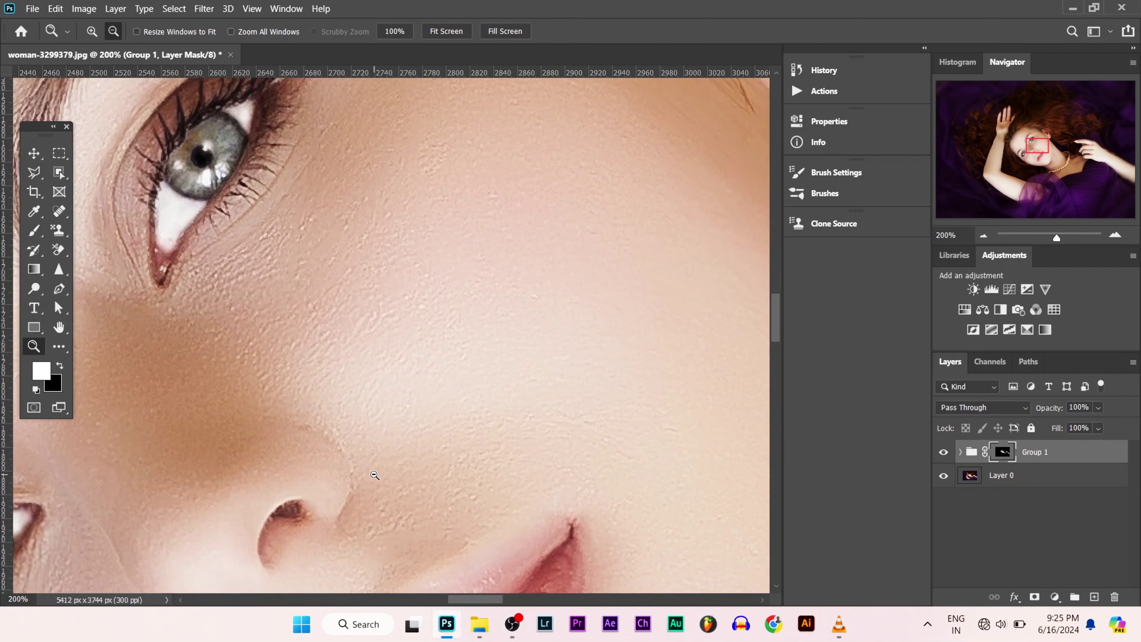
{"action": "left_click", "coordinate": [360, 472], "text": "alt"}
Step: Scroll down to bring the raised arm into view
{"action": "scroll", "coordinate": [356, 467], "scroll_direction": "down", "scroll_amount": 5}
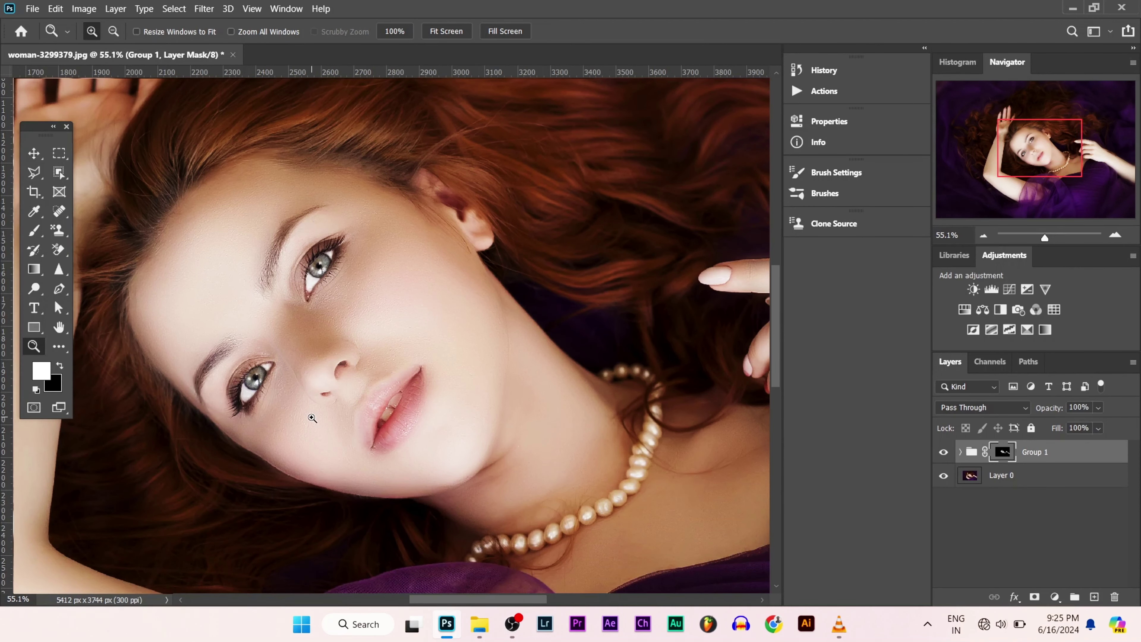
{"action": "scroll", "coordinate": [312, 418], "scroll_direction": "down", "scroll_amount": 5}
{"action": "scroll", "coordinate": [308, 504], "scroll_direction": "down", "scroll_amount": 1}
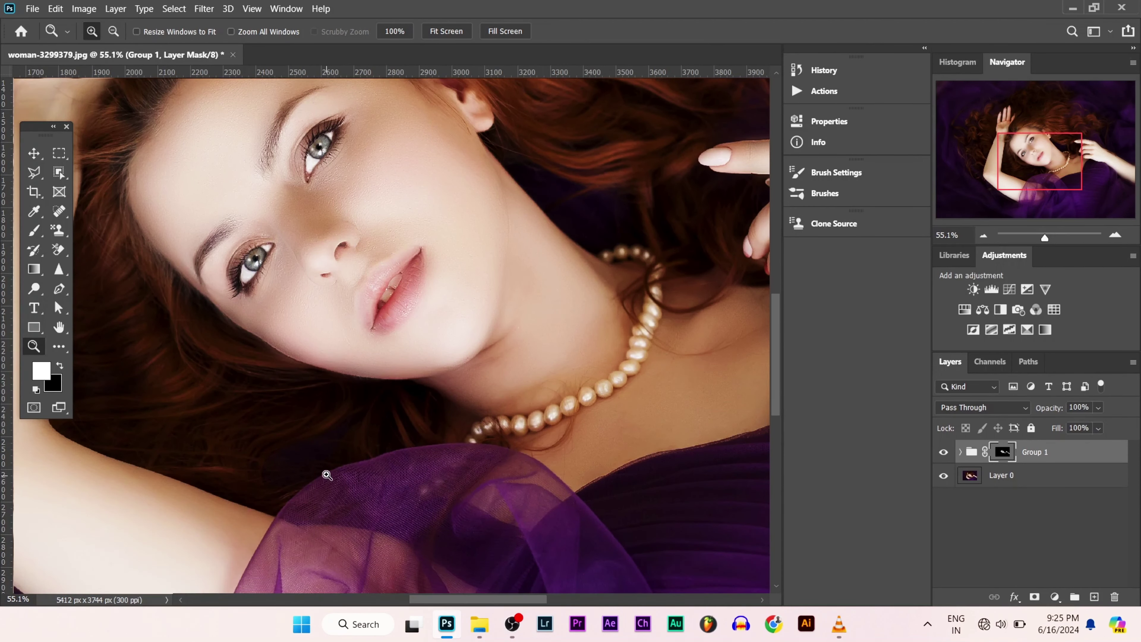
{"action": "scroll", "coordinate": [313, 504], "scroll_direction": "down", "scroll_amount": 1}
{"action": "scroll", "coordinate": [316, 504], "scroll_direction": "down", "scroll_amount": 2}
{"action": "scroll", "coordinate": [321, 505], "scroll_direction": "down", "scroll_amount": 2}
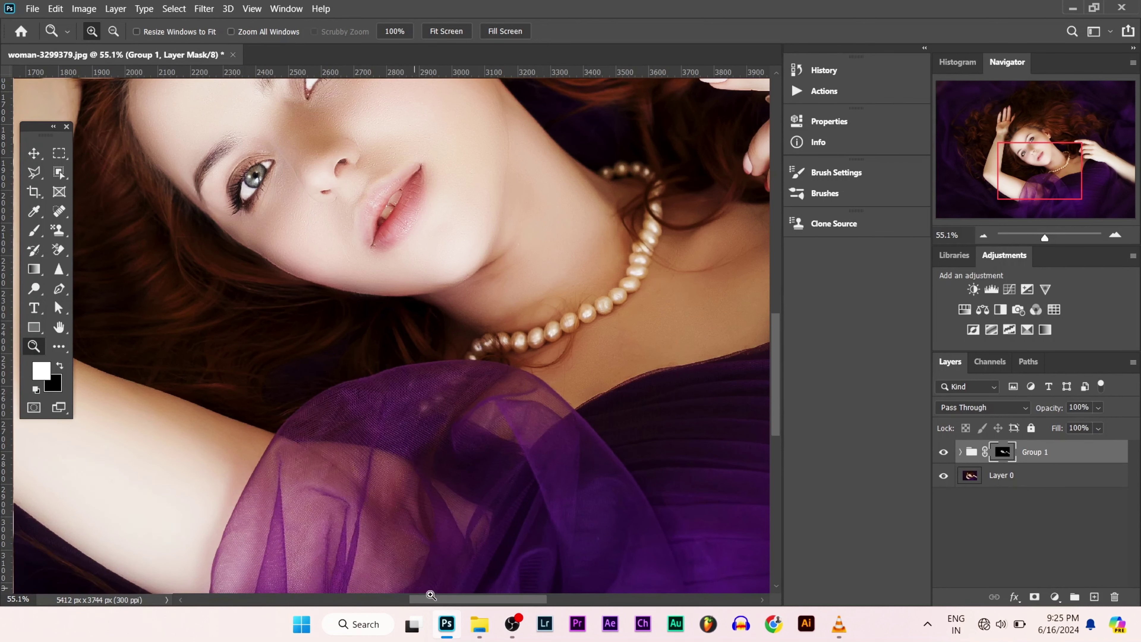
{"action": "left_click_drag", "start_coordinate": [445, 601], "coordinate": [411, 602]}
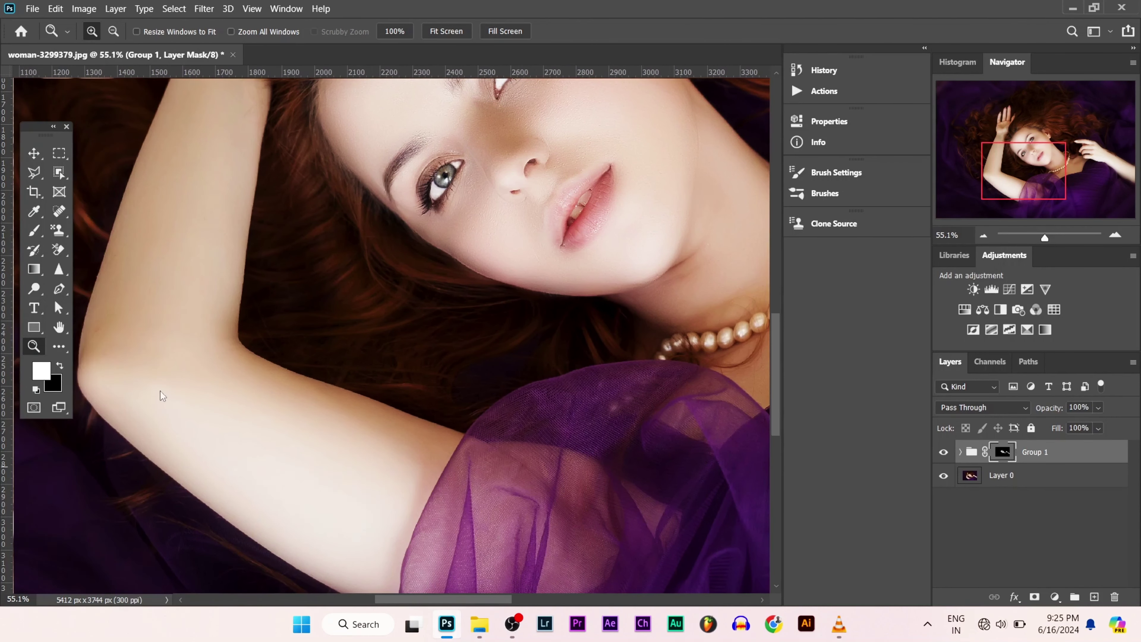
Step: Switch back to the Brush and set its size to 202 px
{"action": "left_click", "coordinate": [34, 230]}
{"action": "right_click", "coordinate": [185, 344]}
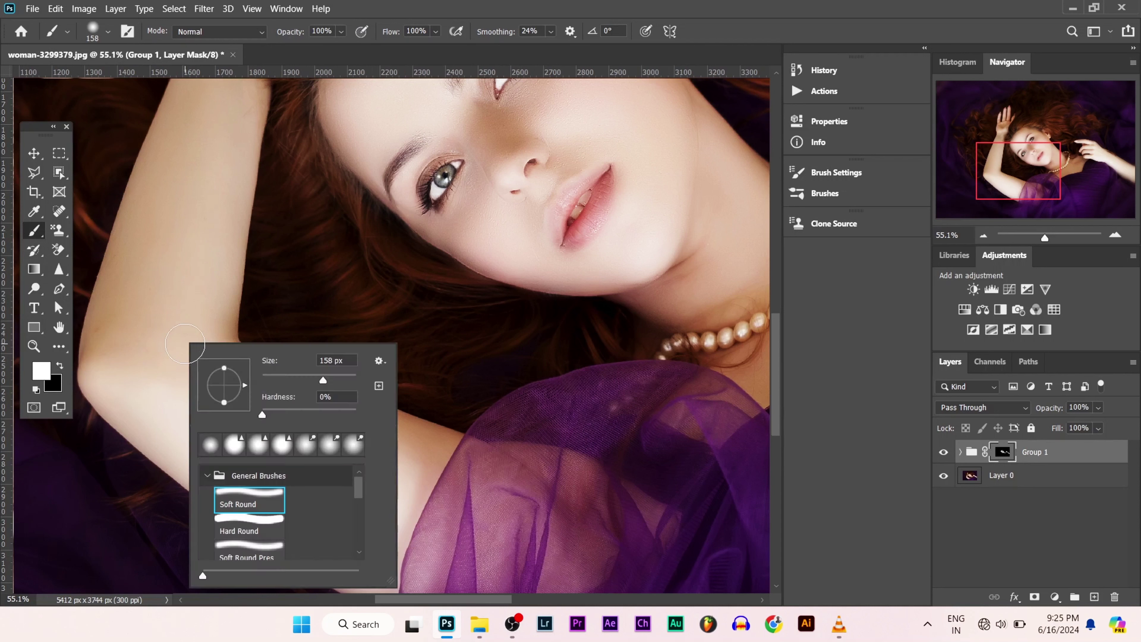
{"action": "left_click_drag", "start_coordinate": [324, 381], "coordinate": [333, 382]}
{"action": "key", "text": "Return"}
Step: Paint Group 1's mask along the raised arm to reveal smoothing there
{"action": "mouse_move", "coordinate": [121, 306]}
{"action": "left_mouse_down"}
{"action": "mouse_move", "coordinate": [316, 461]}
{"action": "mouse_move", "coordinate": [421, 459]}
{"action": "mouse_move", "coordinate": [377, 528]}
{"action": "mouse_move", "coordinate": [299, 484]}
{"action": "mouse_move", "coordinate": [229, 402]}
{"action": "mouse_move", "coordinate": [221, 158]}
{"action": "mouse_move", "coordinate": [148, 214]}
{"action": "mouse_move", "coordinate": [170, 122]}
{"action": "left_mouse_up"}
{"action": "scroll", "coordinate": [170, 122], "scroll_direction": "up", "scroll_amount": 3}
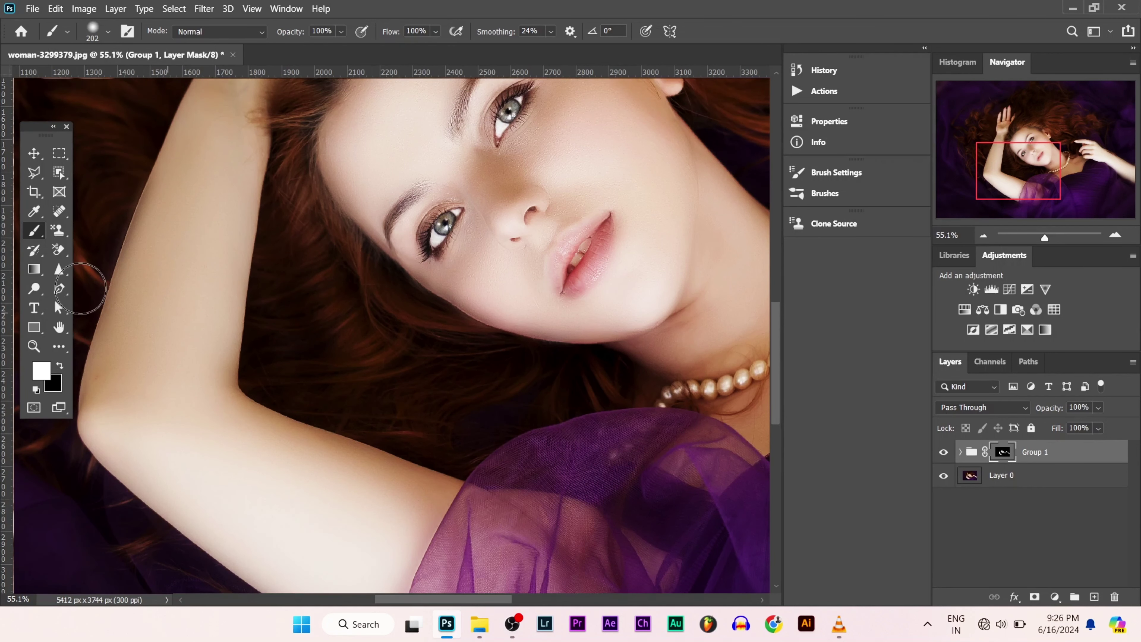
{"action": "scroll", "coordinate": [210, 212], "scroll_direction": "up", "scroll_amount": 2}
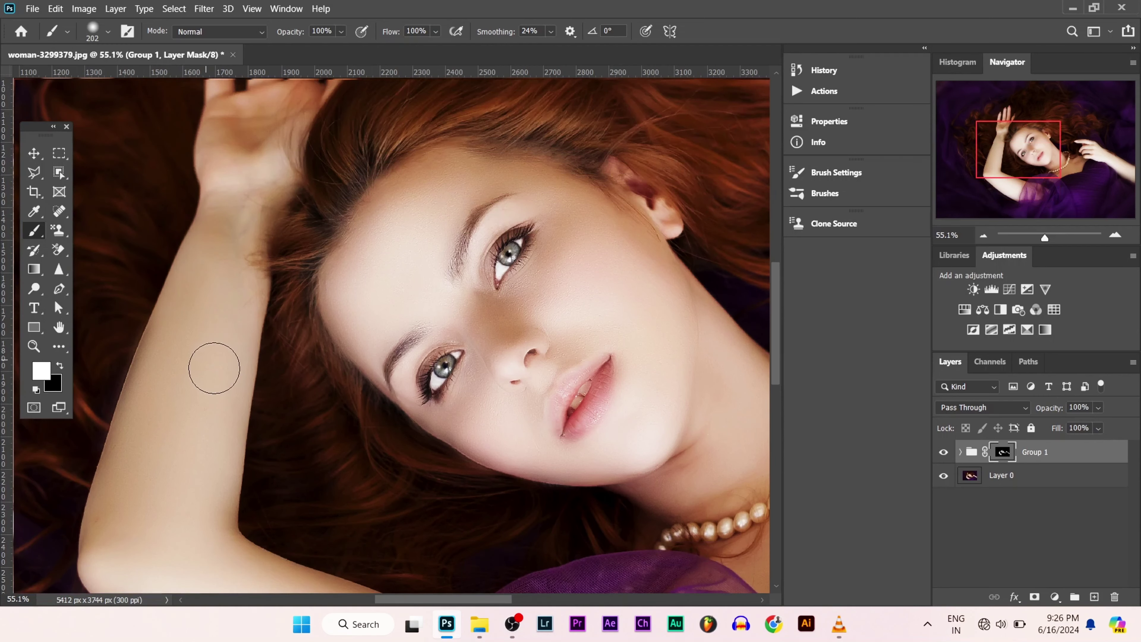
{"action": "scroll", "coordinate": [220, 337], "scroll_direction": "up", "scroll_amount": 5}
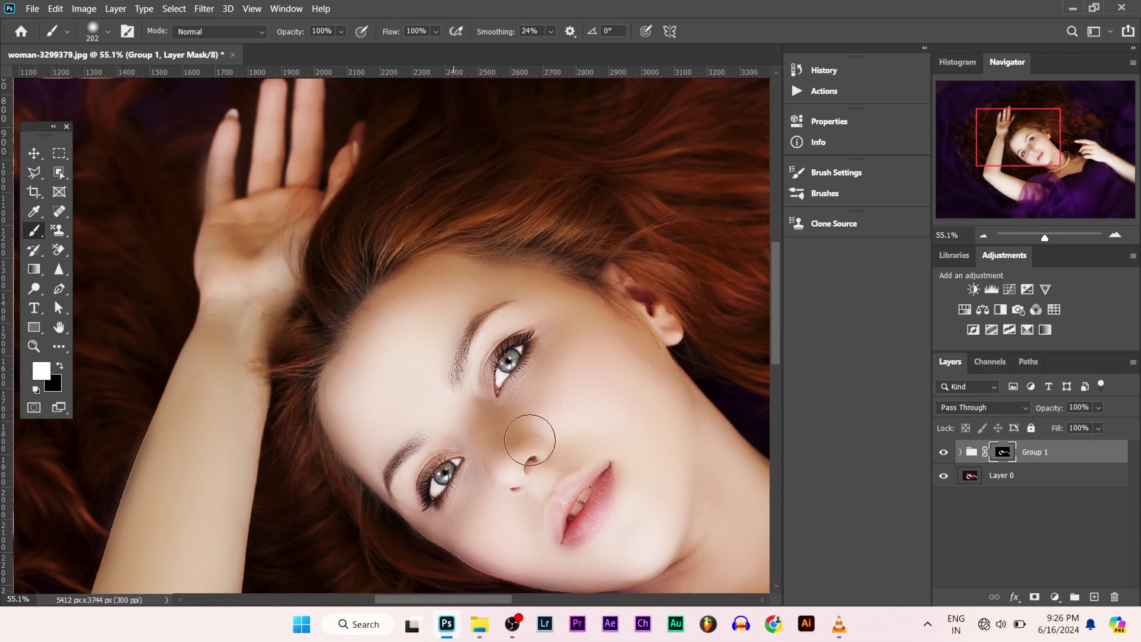
{"action": "scroll", "coordinate": [531, 435], "scroll_direction": "down", "scroll_amount": 2}
{"action": "scroll", "coordinate": [531, 435], "scroll_direction": "down", "scroll_amount": 5}
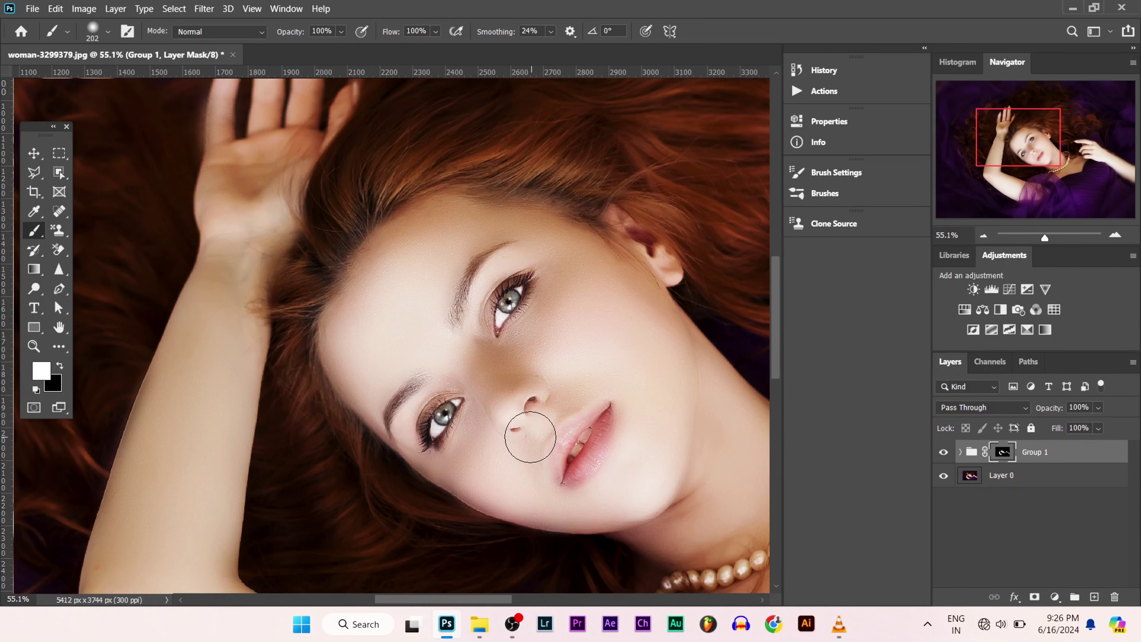
{"action": "scroll", "coordinate": [52, 441], "scroll_direction": "down", "scroll_amount": 1}
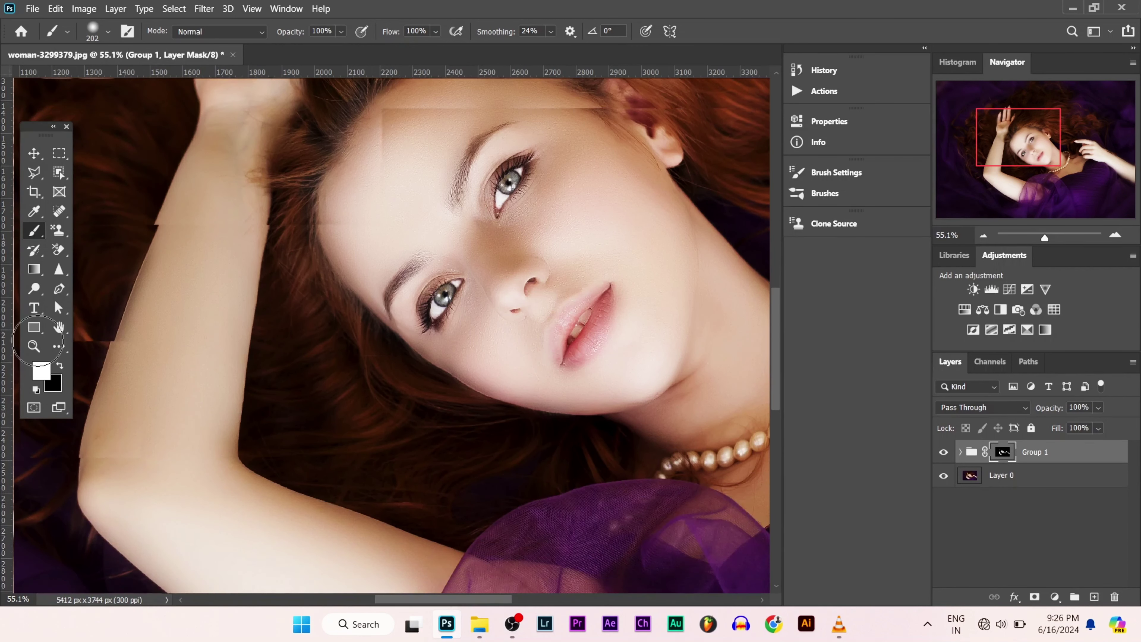
{"action": "scroll", "coordinate": [134, 404], "scroll_direction": "down", "scroll_amount": 2}
{"action": "scroll", "coordinate": [242, 356], "scroll_direction": "down", "scroll_amount": 2}
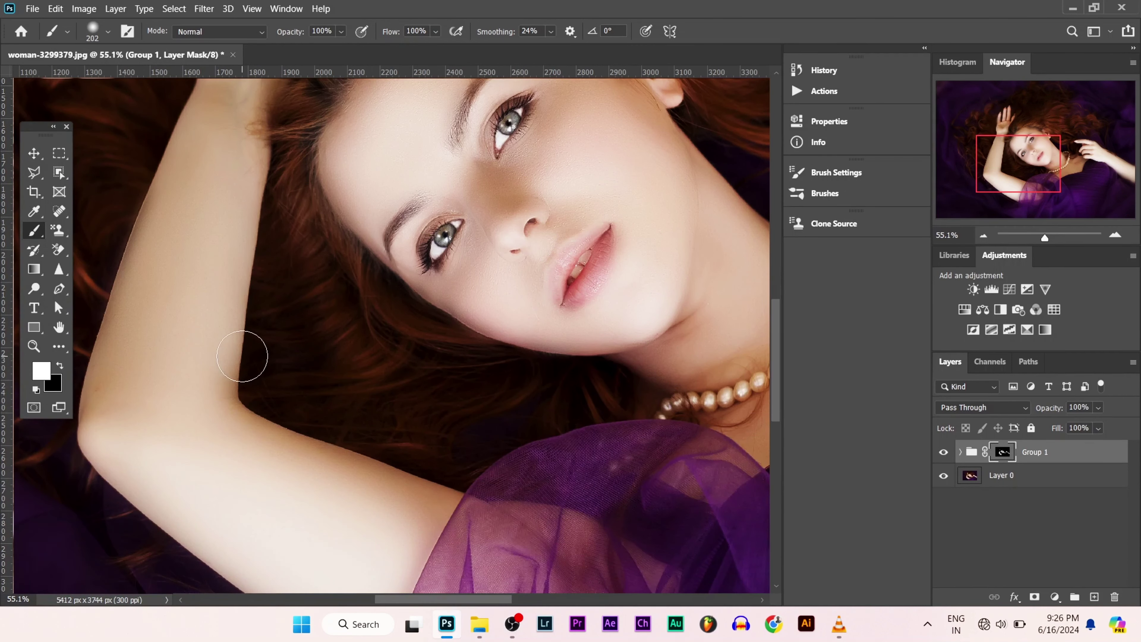
{"action": "left_click", "coordinate": [38, 349]}
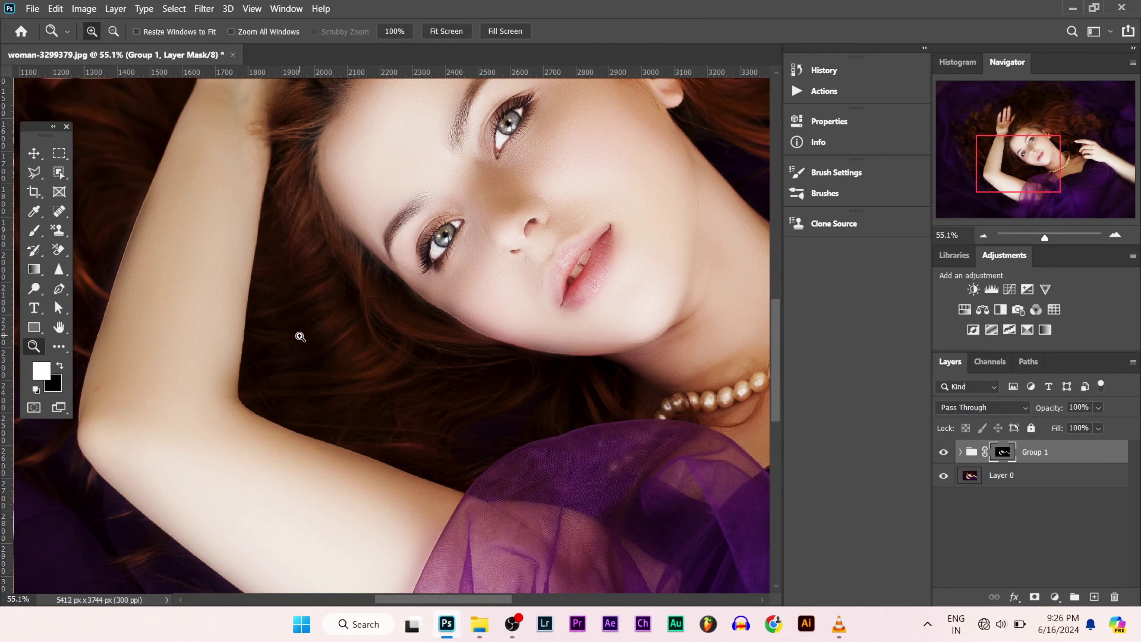
{"action": "left_click_drag", "start_coordinate": [300, 336], "coordinate": [362, 314]}
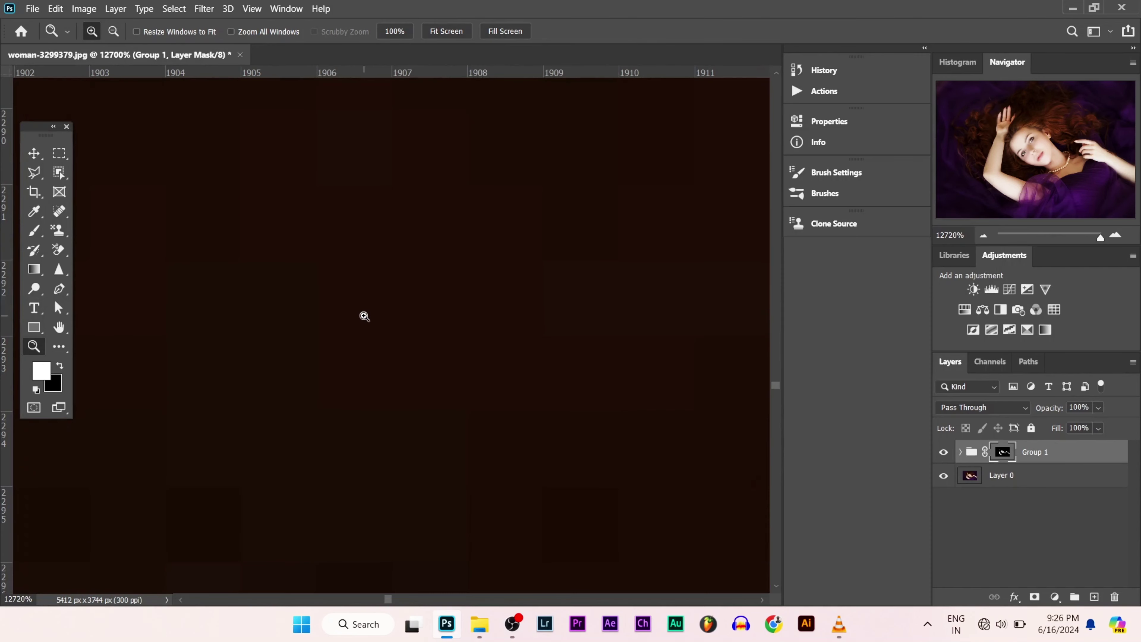
{"action": "left_click", "coordinate": [364, 316]}
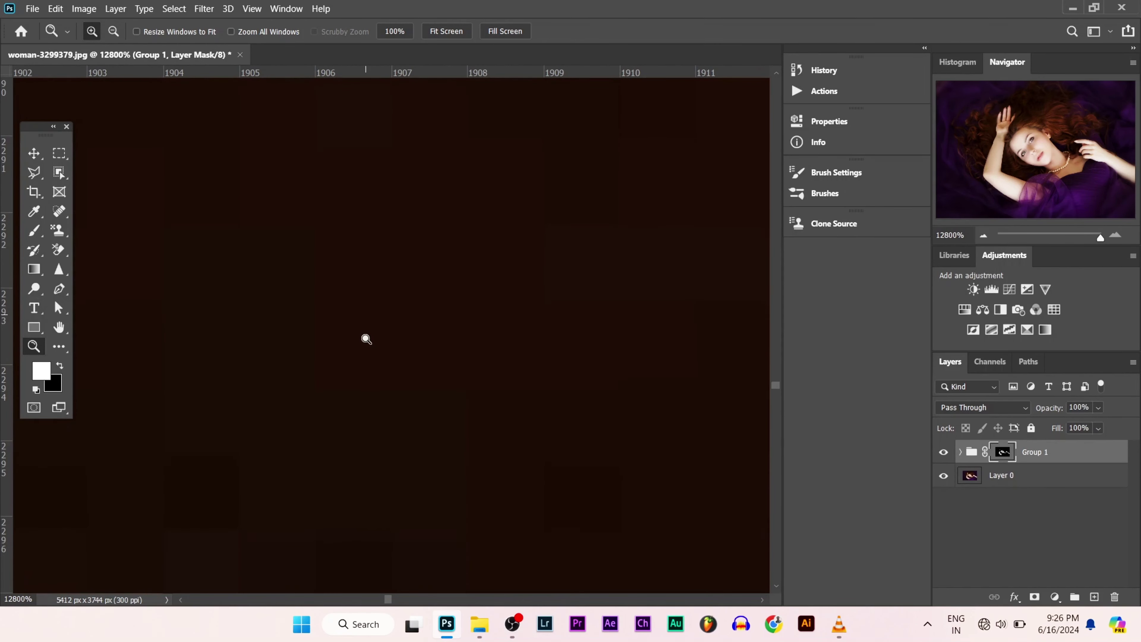
{"action": "left_click", "coordinate": [440, 31]}
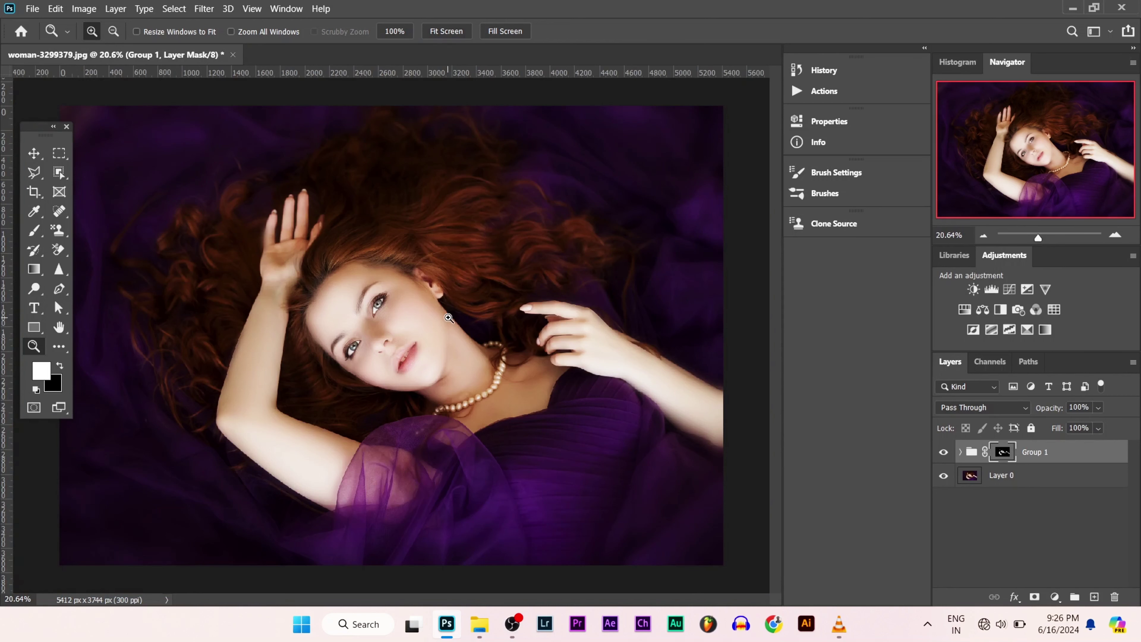
{"action": "left_click", "coordinate": [443, 319], "text": "alt"}
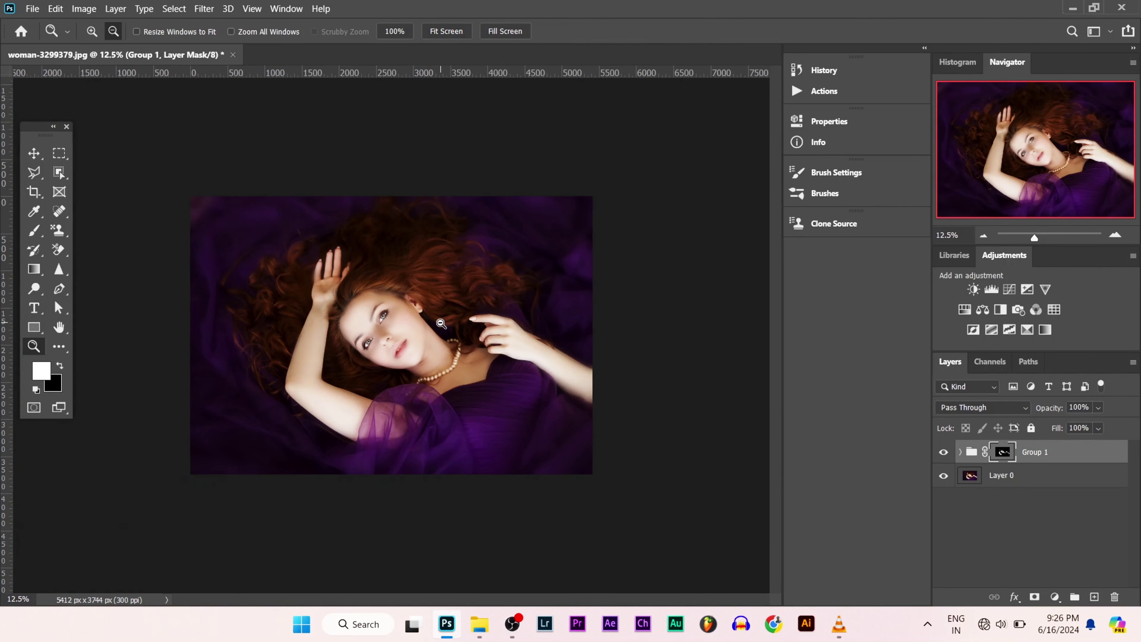
{"action": "left_click", "coordinate": [440, 321]}
{"action": "left_click", "coordinate": [438, 319]}
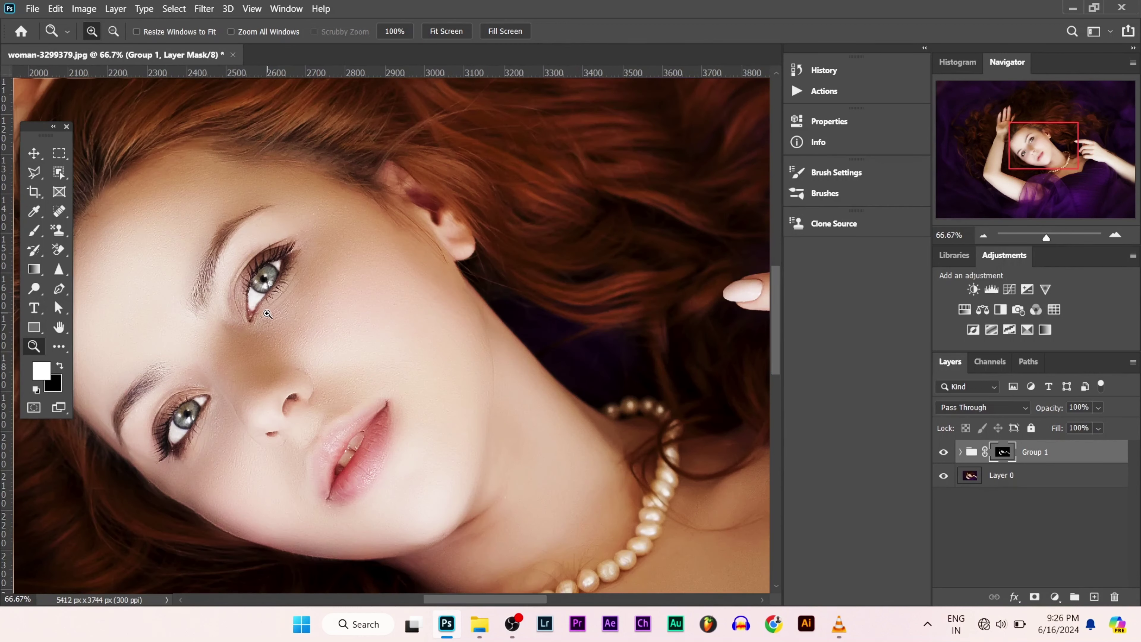
{"action": "left_click", "coordinate": [262, 319]}
{"action": "scroll", "coordinate": [262, 319], "scroll_direction": "down", "scroll_amount": 3}
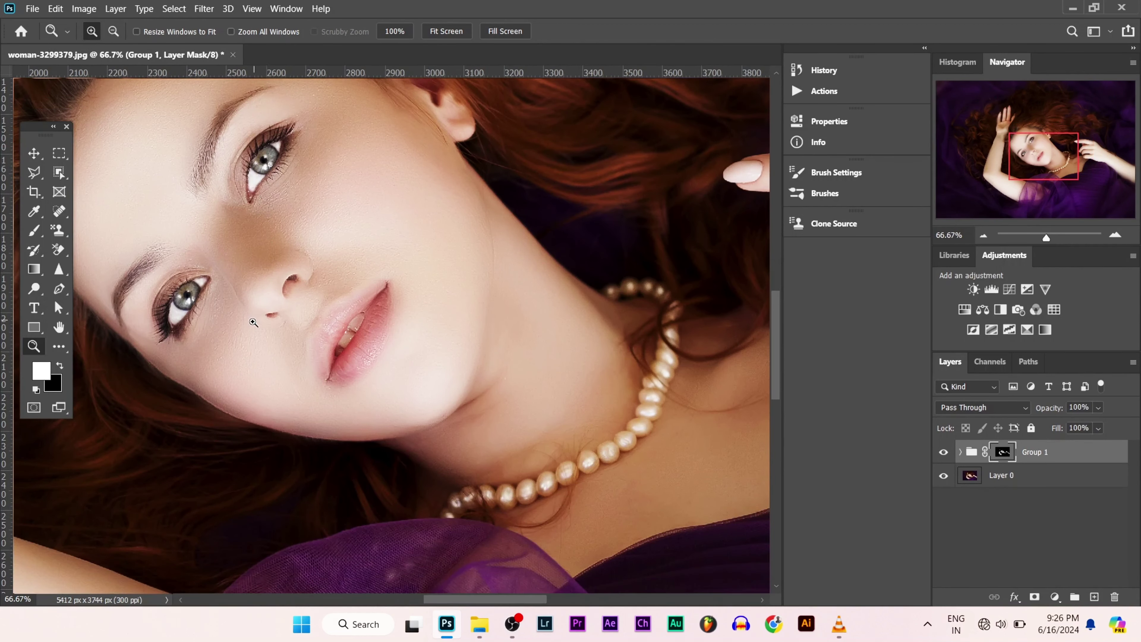
{"action": "left_click", "coordinate": [256, 324]}
{"action": "left_click", "coordinate": [255, 327]}
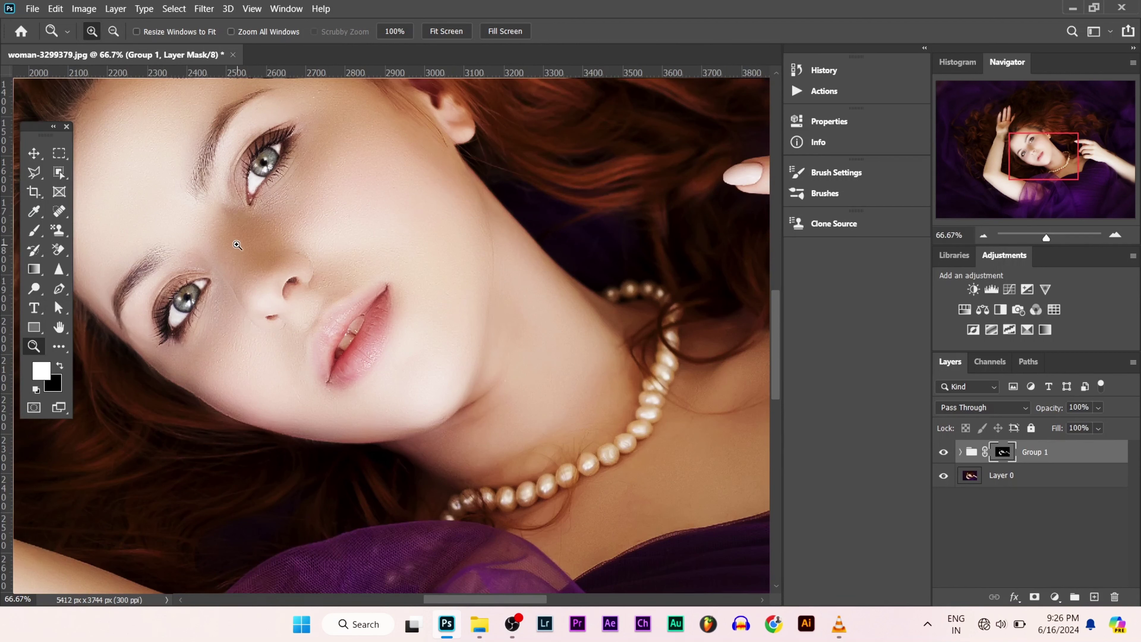
{"action": "double_click", "coordinate": [220, 262]}
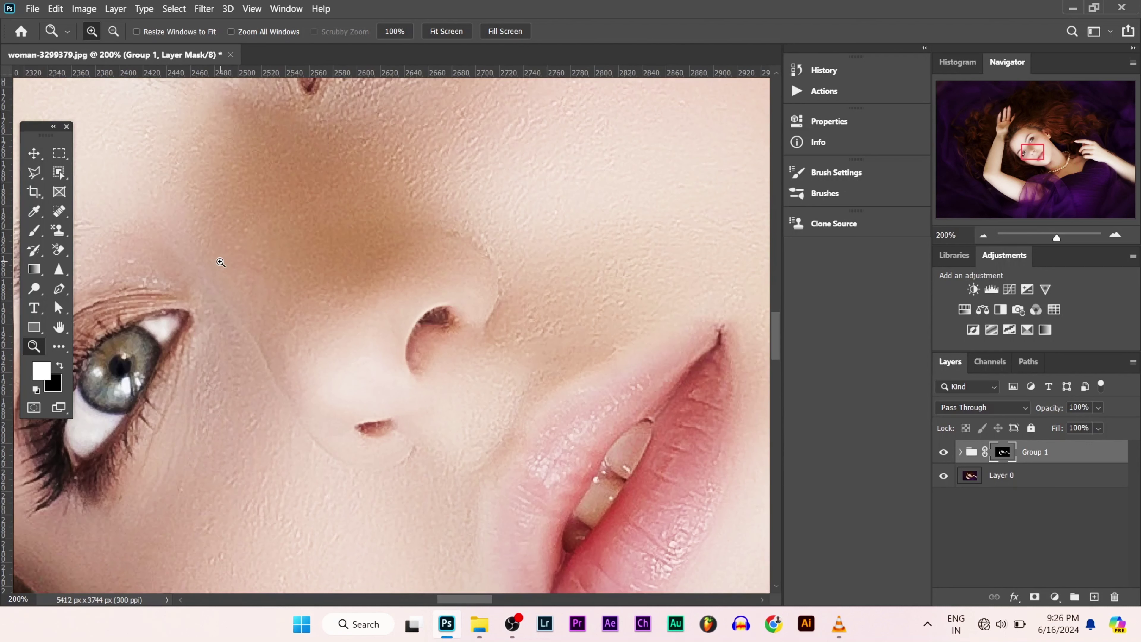
{"action": "left_click", "coordinate": [222, 265], "text": "alt"}
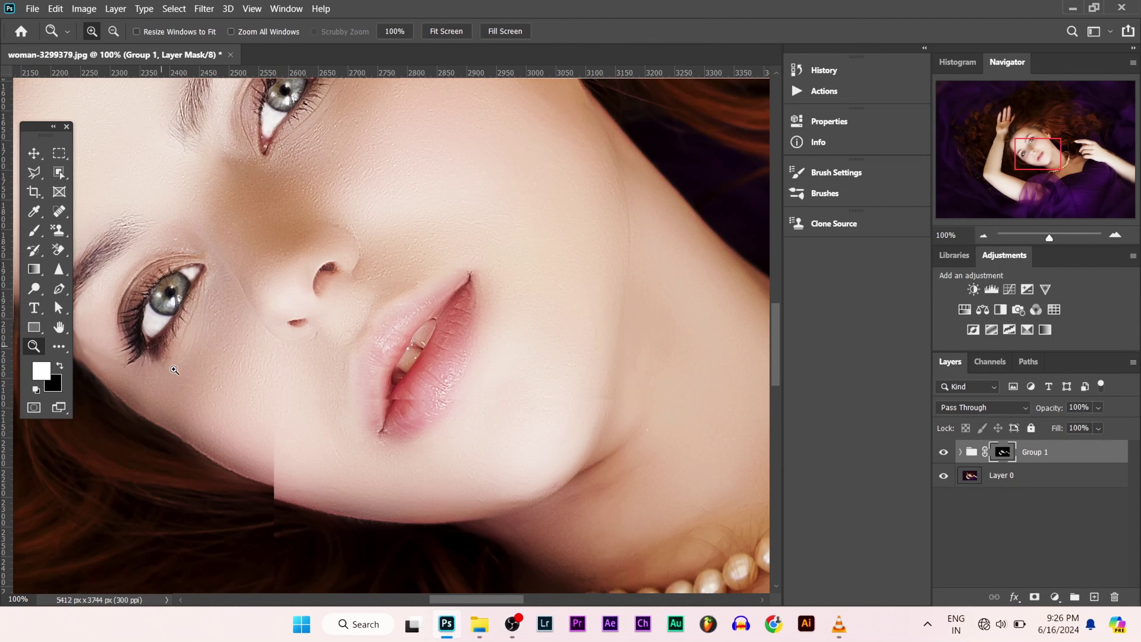
{"action": "scroll", "coordinate": [269, 450], "scroll_direction": "up", "scroll_amount": 1}
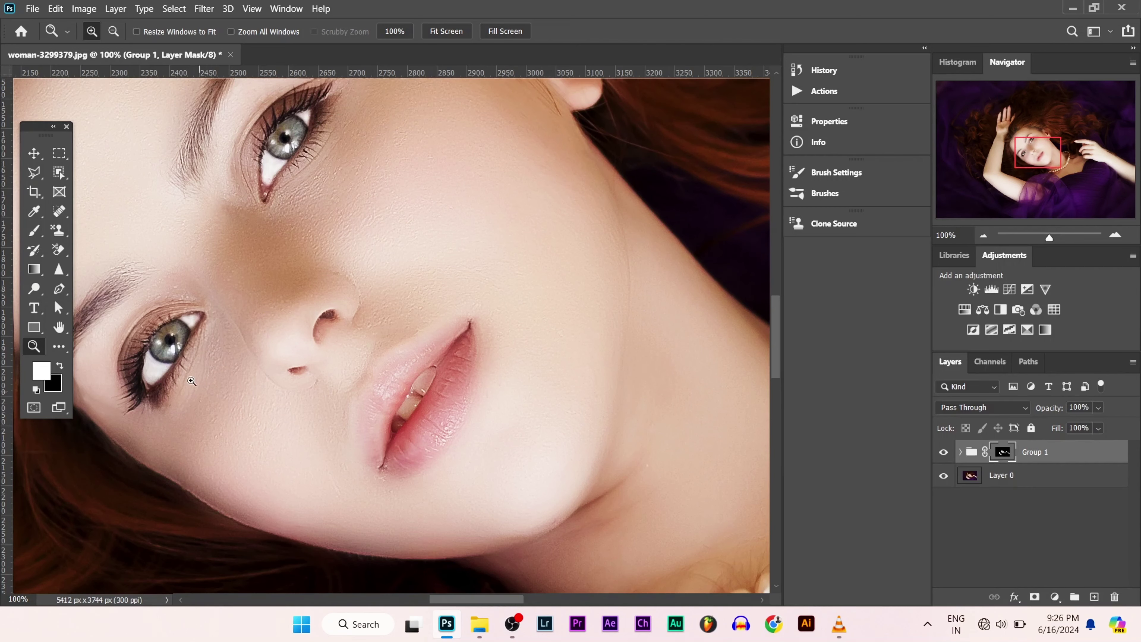
{"action": "left_click", "coordinate": [201, 378], "text": "alt"}
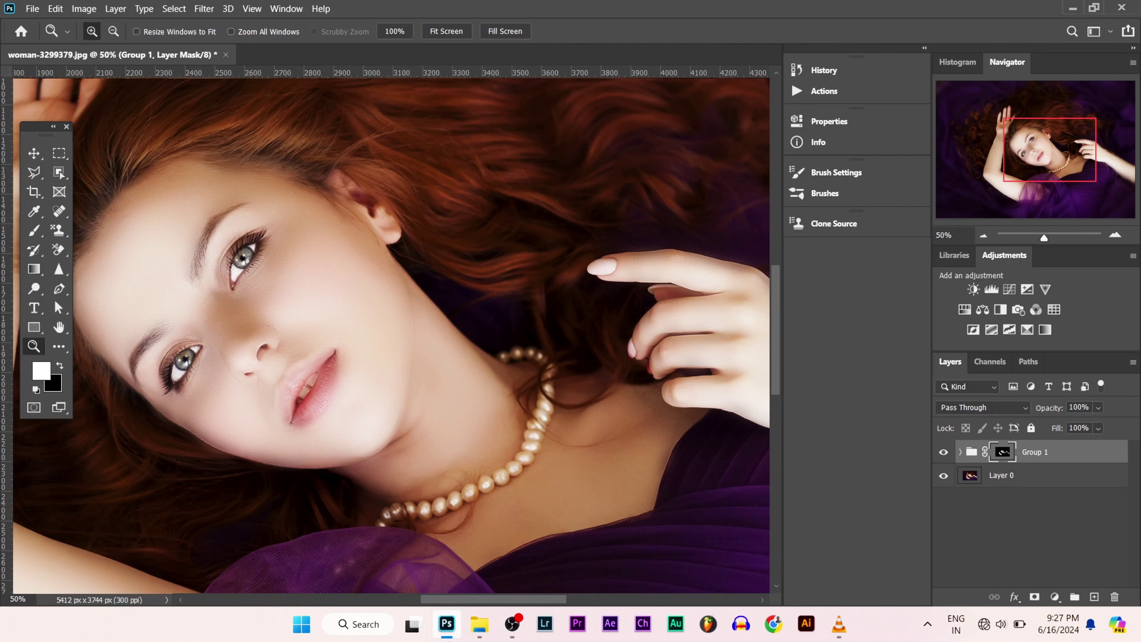
{"action": "mouse_move", "coordinate": [448, 600]}
{"action": "left_mouse_down"}
{"action": "mouse_move", "coordinate": [405, 602]}
{"action": "mouse_move", "coordinate": [417, 603]}
{"action": "left_mouse_up"}
{"action": "left_click", "coordinate": [438, 30]}
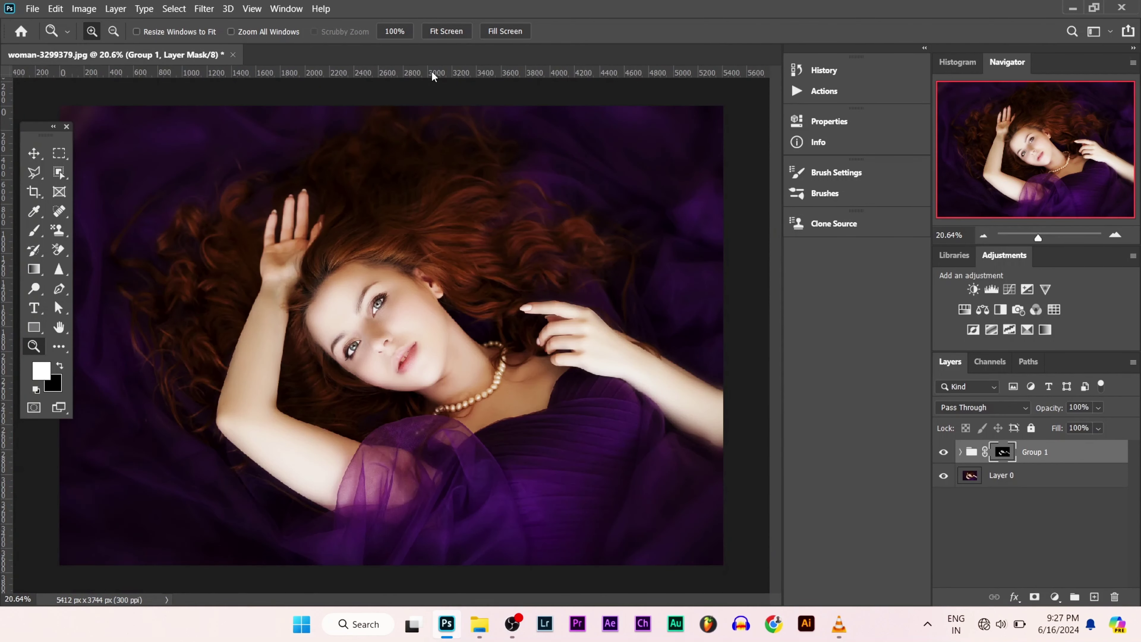
Step: Select Layer 0 and Group 1 together and merge them into one layer
{"action": "left_click", "coordinate": [404, 264]}
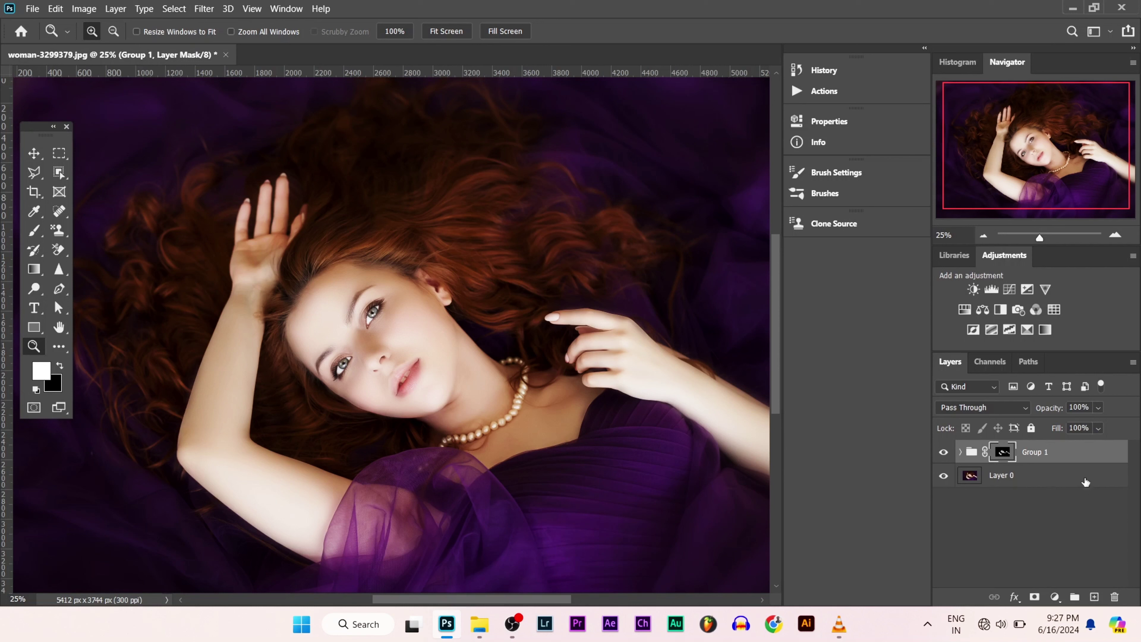
{"action": "left_click", "coordinate": [1049, 458], "text": "ctrl"}
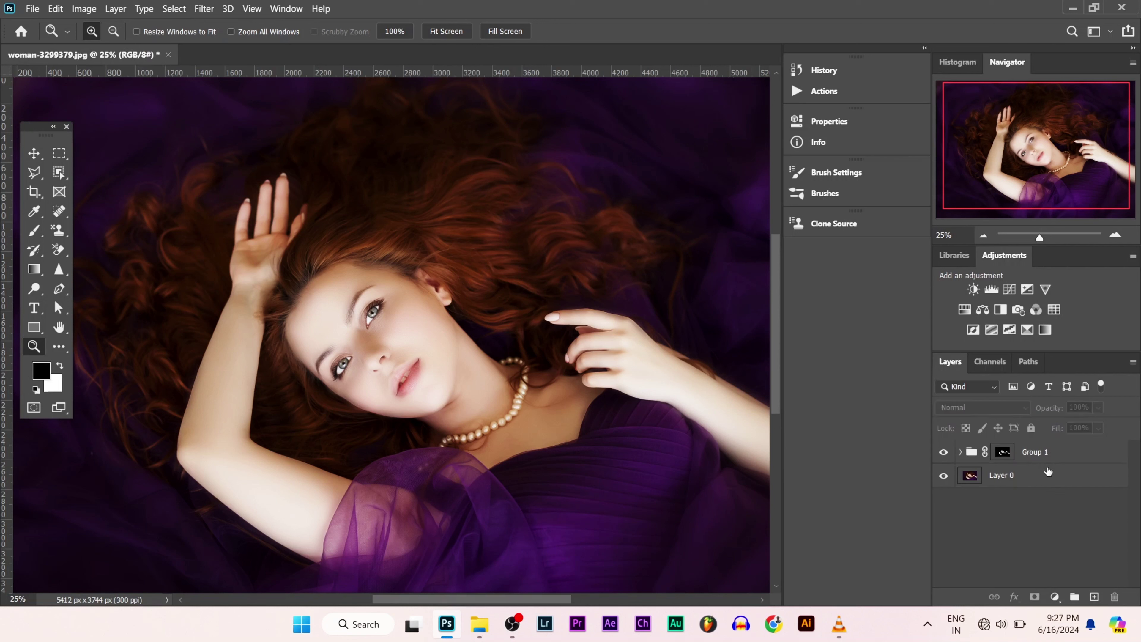
{"action": "left_click", "coordinate": [1037, 476]}
{"action": "left_click", "coordinate": [1036, 454], "text": "ctrl"}
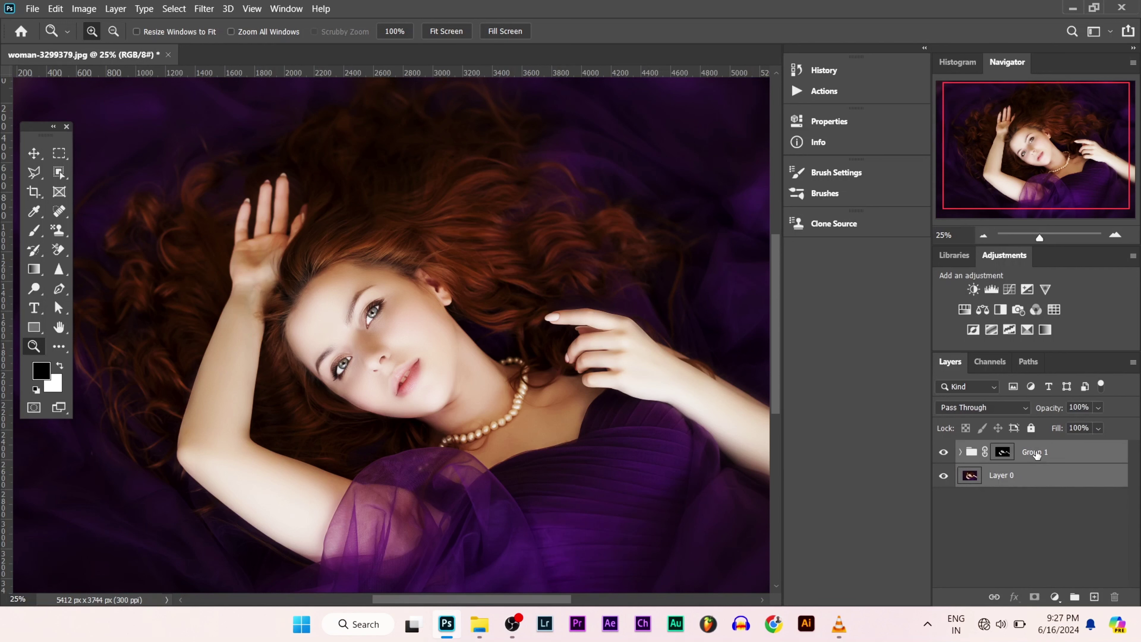
{"action": "right_click", "coordinate": [1036, 454]}
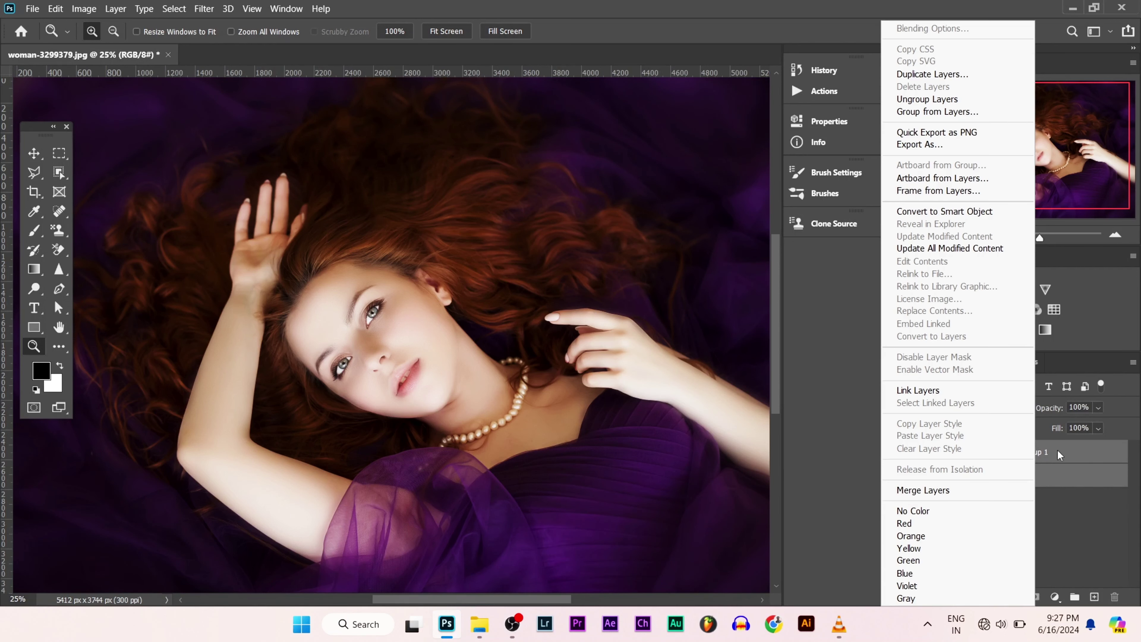
{"action": "left_click", "coordinate": [919, 491]}
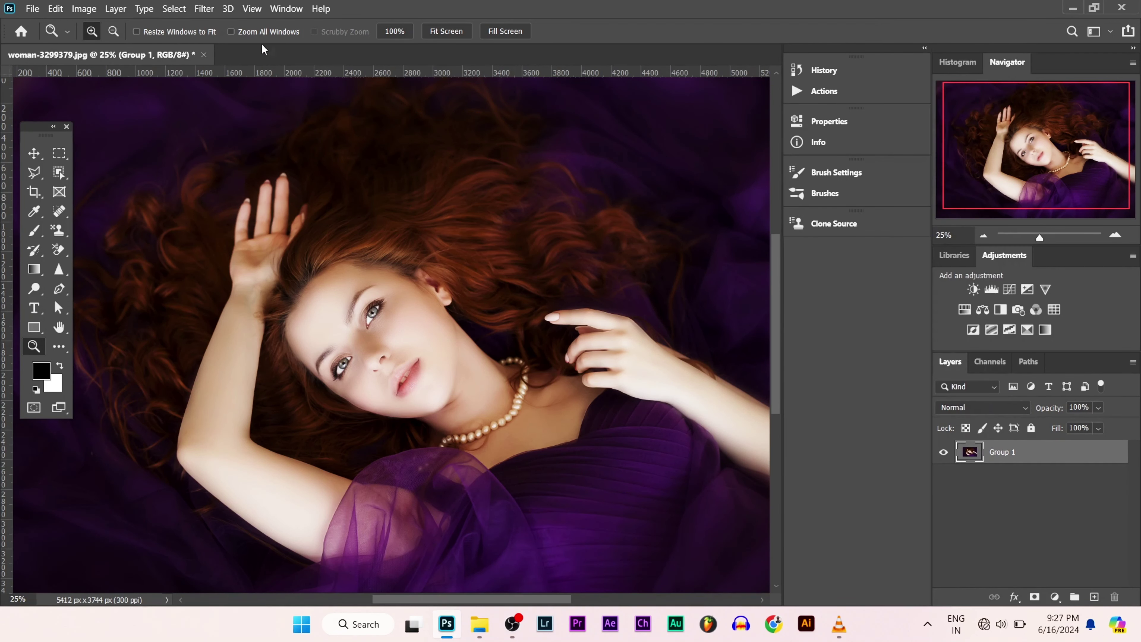
{"action": "left_click", "coordinate": [205, 9]}
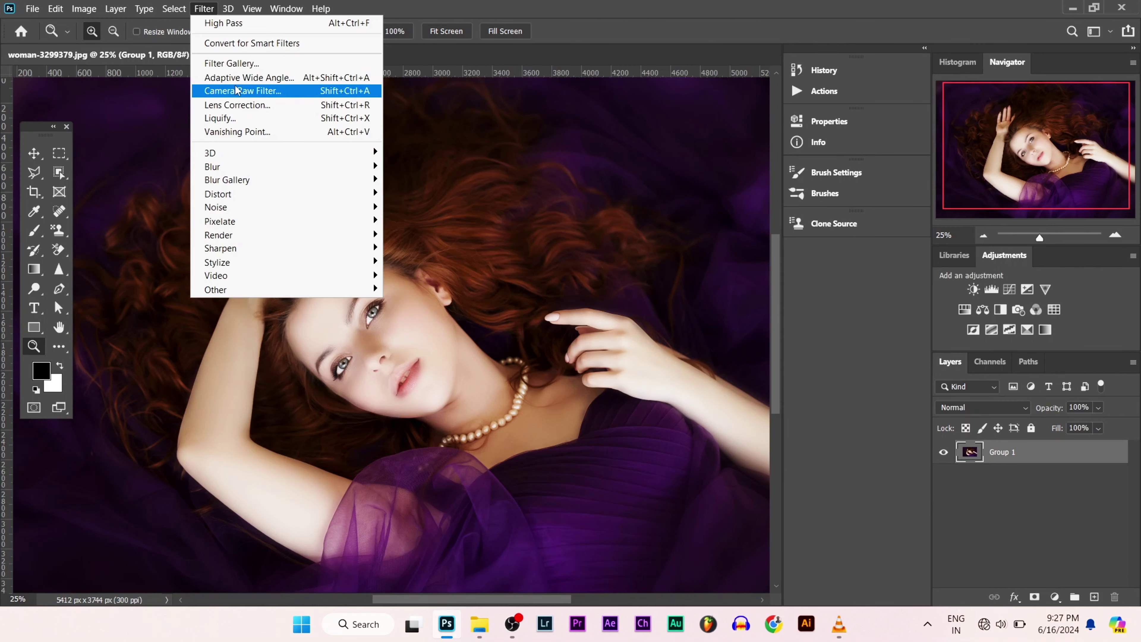
Step: In the Camera Raw Filter, set Clarity to +44 and Vibrance to +73
{"action": "left_click", "coordinate": [238, 90]}
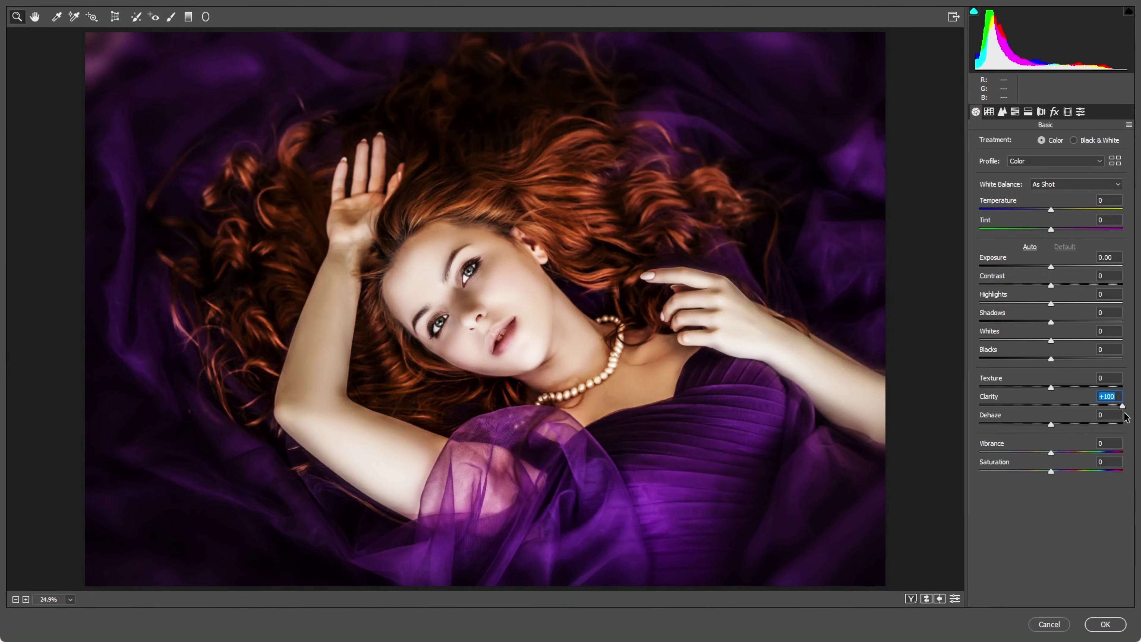
{"action": "left_click", "coordinate": [1083, 405]}
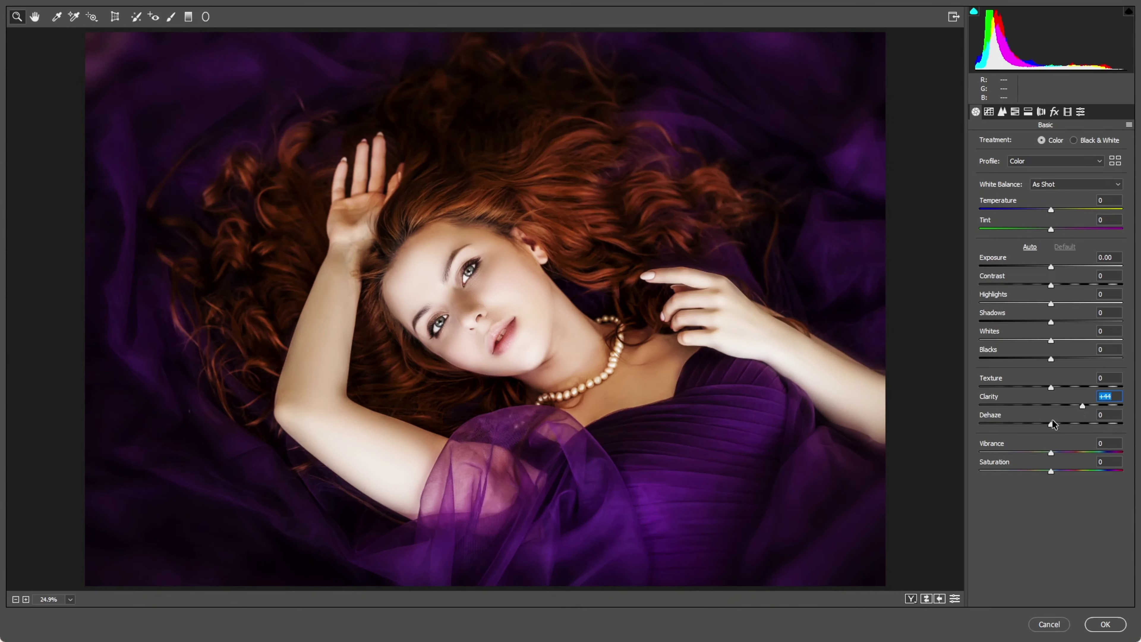
{"action": "left_click_drag", "start_coordinate": [1048, 454], "coordinate": [1124, 463]}
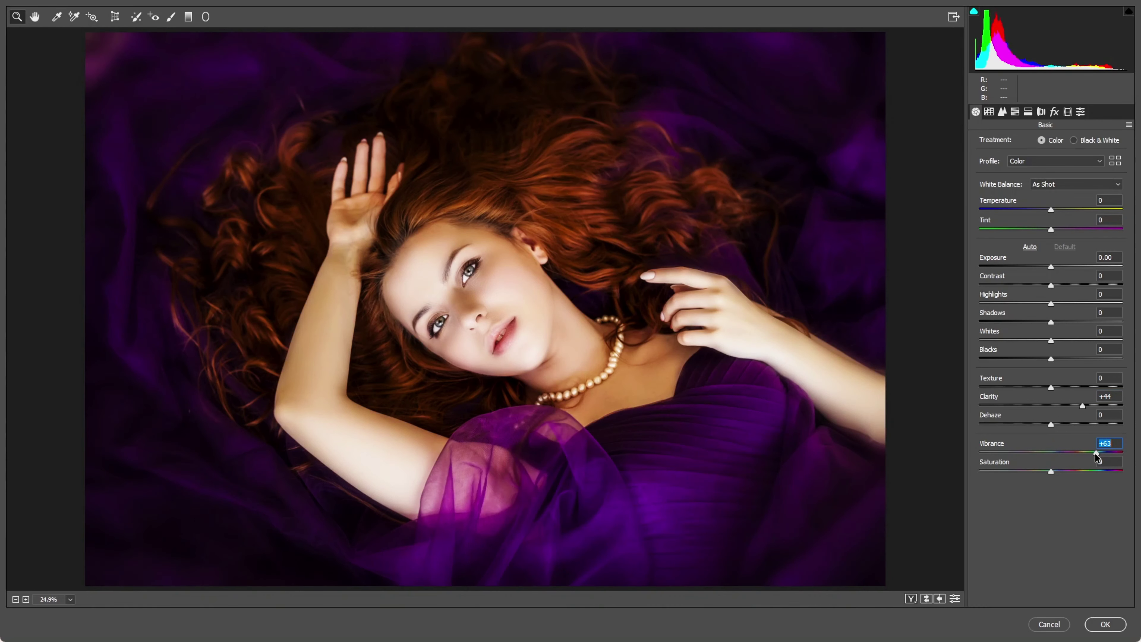
{"action": "type", "text": "64"}
{"action": "key", "text": "Return"}
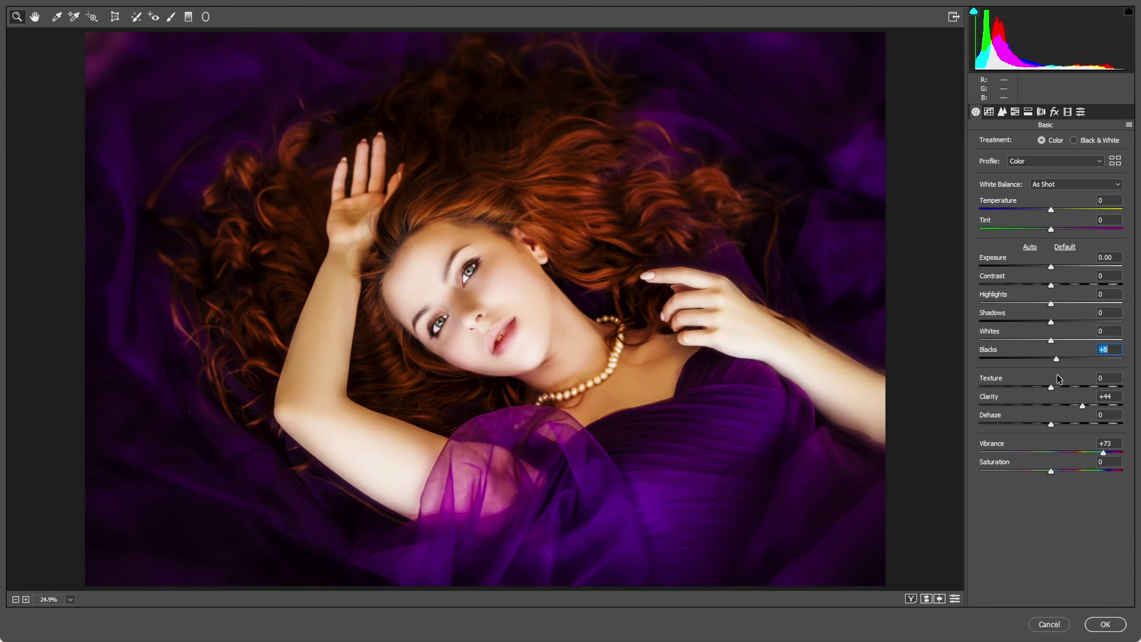
Step: Set Blacks to +100, Shadows to -78 and Contrast to +5
{"action": "type", "text": "100"}
{"action": "key", "text": "Return"}
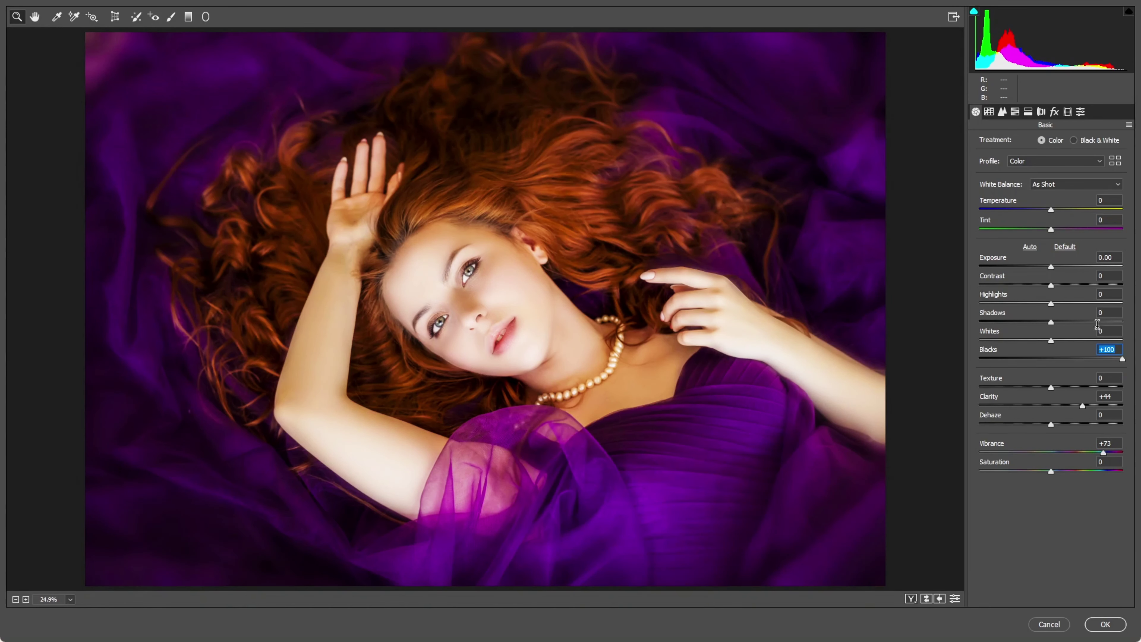
{"action": "mouse_move", "coordinate": [1050, 322]}
{"action": "left_mouse_down"}
{"action": "mouse_move", "coordinate": [1082, 325]}
{"action": "mouse_move", "coordinate": [1021, 336]}
{"action": "mouse_move", "coordinate": [1079, 341]}
{"action": "mouse_move", "coordinate": [995, 358]}
{"action": "left_mouse_up"}
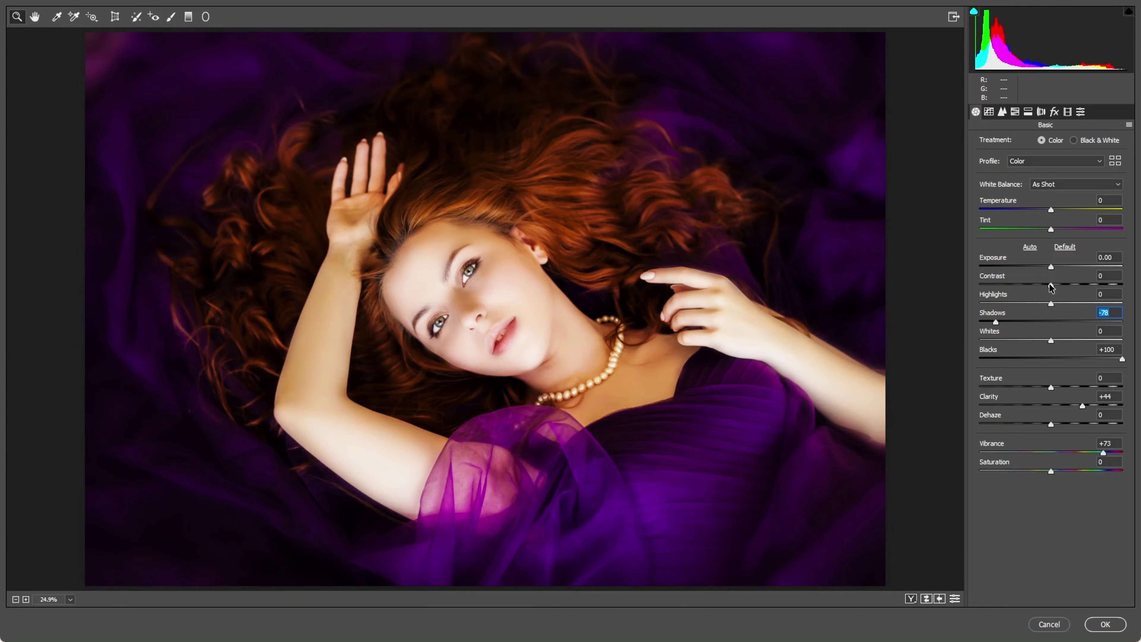
{"action": "left_click_drag", "start_coordinate": [1051, 285], "coordinate": [1055, 286]}
Step: In HSL saturation, drop Greens to -100 and push Purples to +100
{"action": "left_click", "coordinate": [1016, 112]}
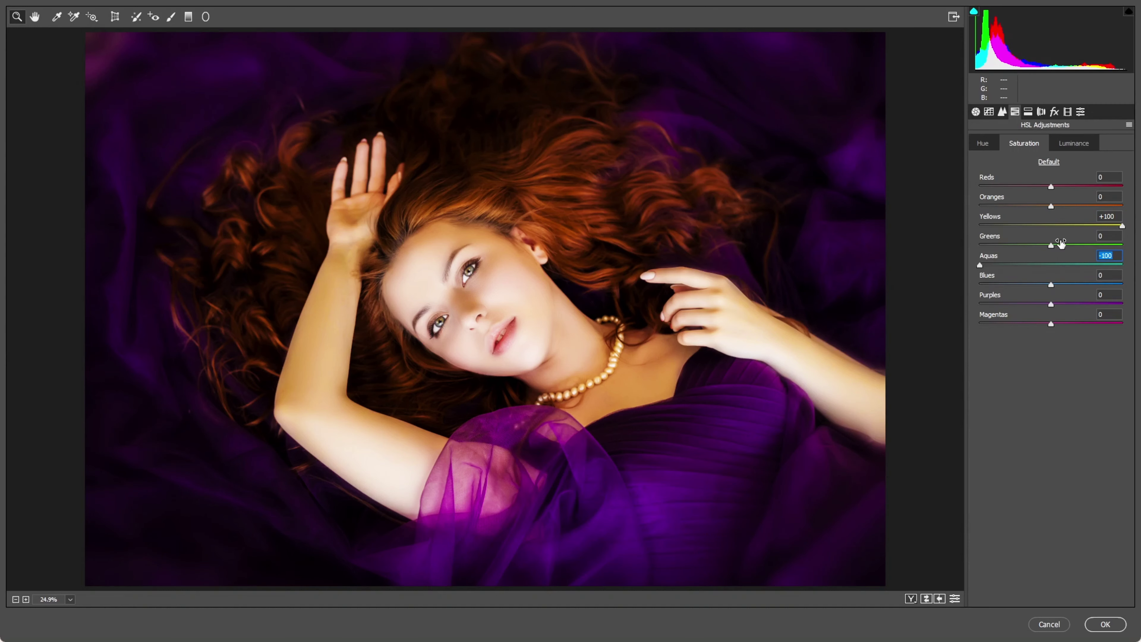
{"action": "left_click_drag", "start_coordinate": [1053, 244], "coordinate": [932, 258]}
{"action": "left_click_drag", "start_coordinate": [1054, 305], "coordinate": [1140, 307]}
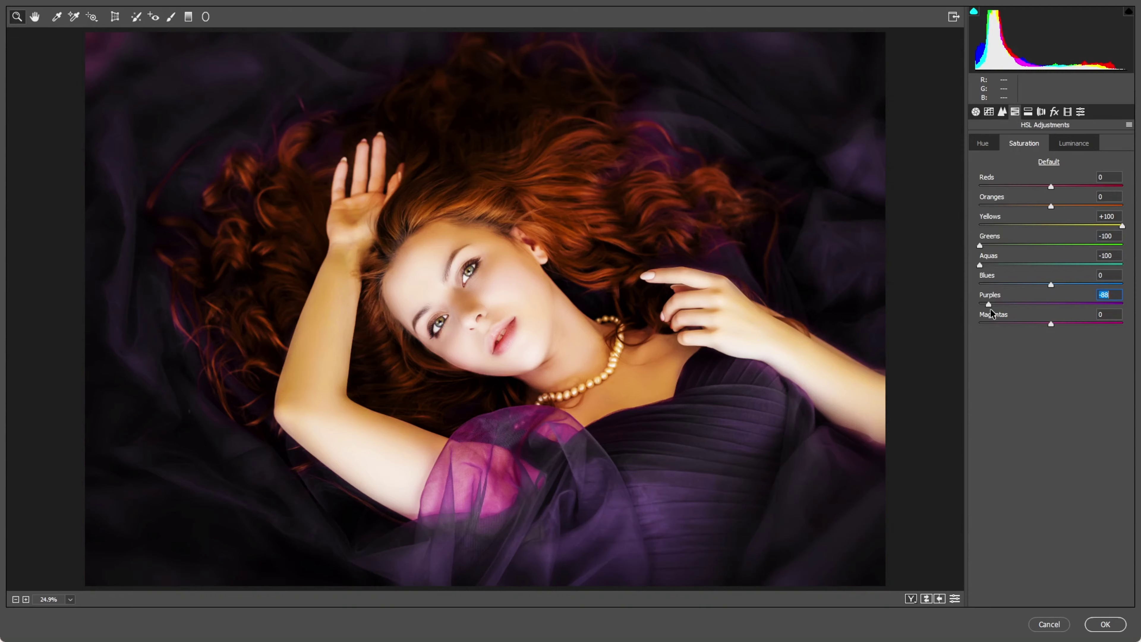
{"action": "mouse_move", "coordinate": [991, 309]}
{"action": "left_mouse_down"}
{"action": "mouse_move", "coordinate": [860, 331]}
{"action": "mouse_move", "coordinate": [1140, 338]}
{"action": "left_mouse_up"}
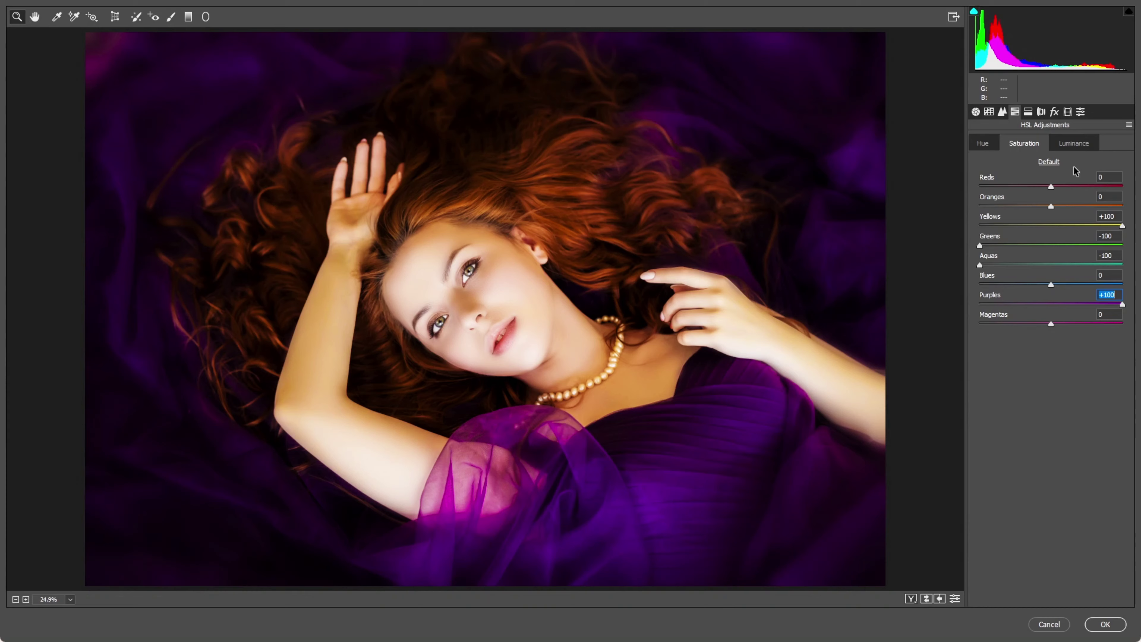
Step: Set luminance Purples and Yellows to +100, and Blues and Greens to -100
{"action": "left_click", "coordinate": [1074, 145]}
{"action": "left_click_drag", "start_coordinate": [1051, 305], "coordinate": [1122, 305]}
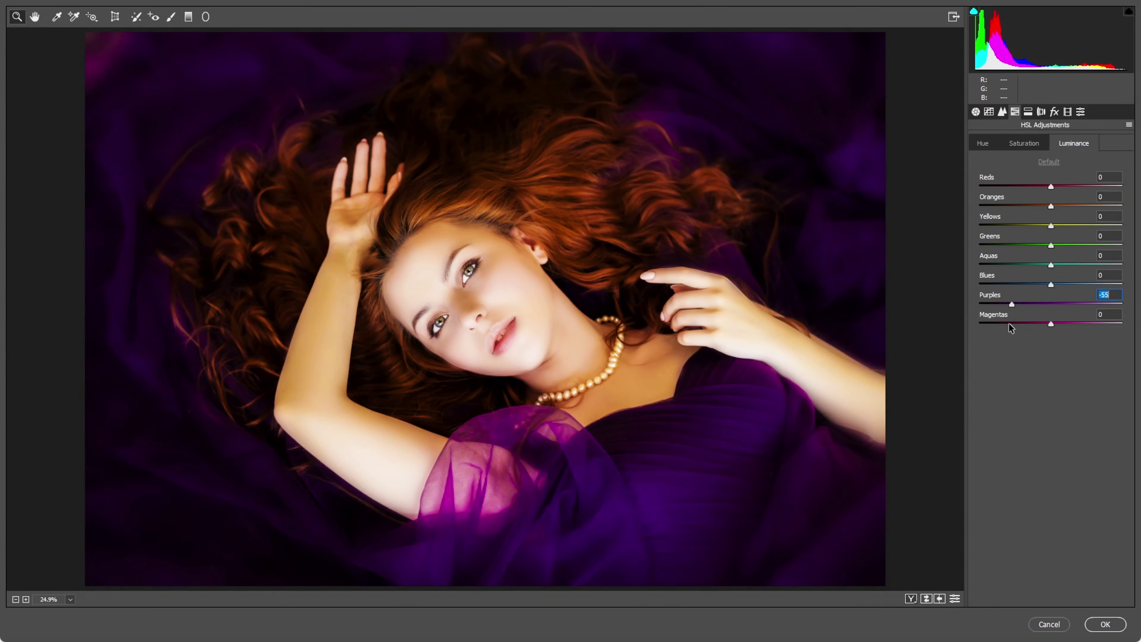
{"action": "left_click_drag", "start_coordinate": [1052, 285], "coordinate": [980, 285]}
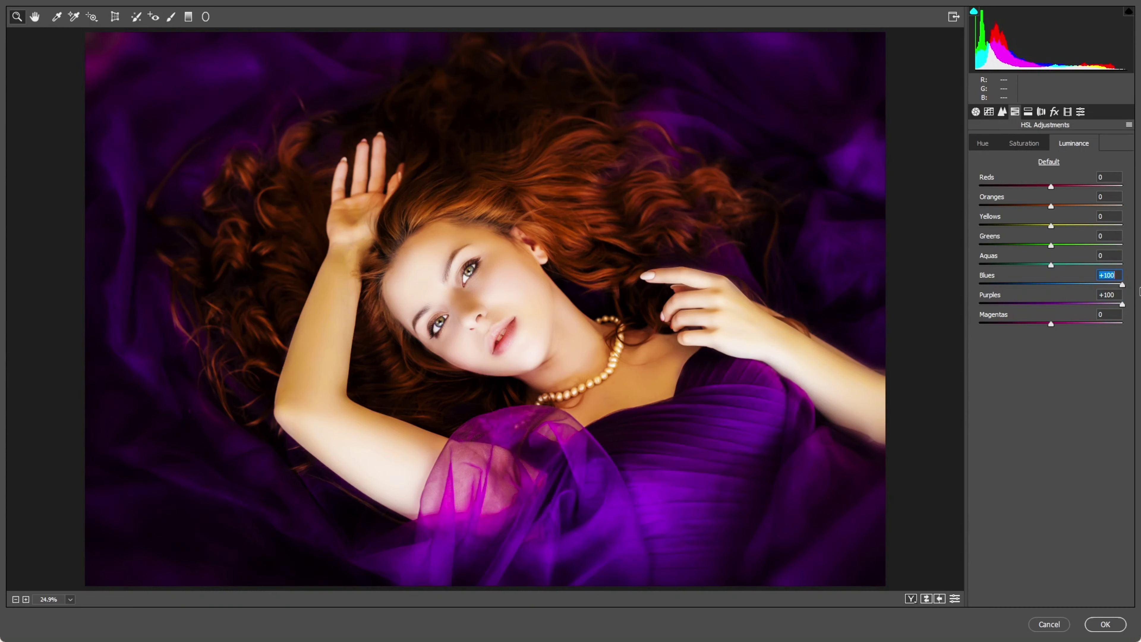
{"action": "mouse_move", "coordinate": [1051, 225]}
{"action": "left_mouse_down"}
{"action": "mouse_move", "coordinate": [971, 242]}
{"action": "mouse_move", "coordinate": [1140, 227]}
{"action": "left_mouse_up"}
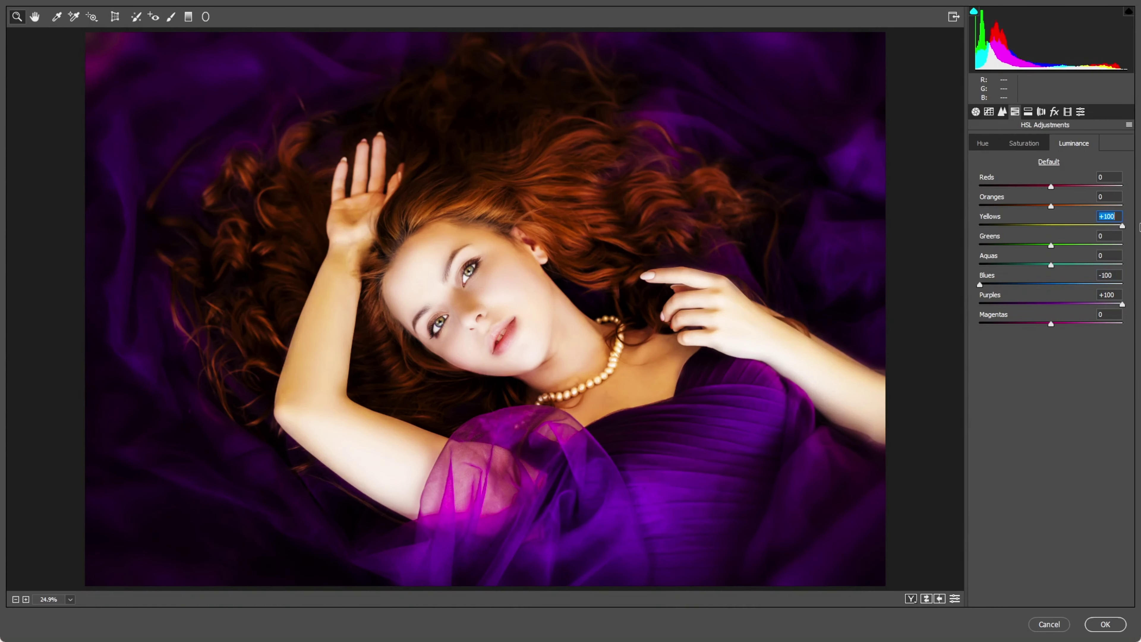
{"action": "left_click_drag", "start_coordinate": [1051, 246], "coordinate": [967, 268]}
Step: Set hue Yellows, Aquas and Greens to -100, Purples and Blues to +100, and raise Purples luminance
{"action": "left_click", "coordinate": [990, 143]}
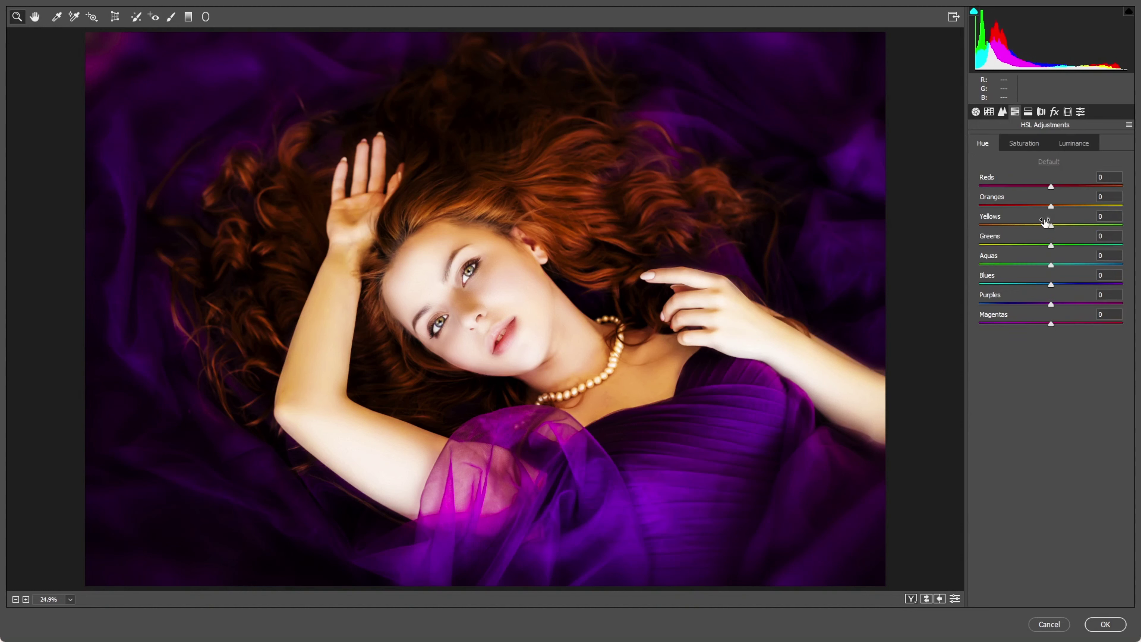
{"action": "left_click_drag", "start_coordinate": [1052, 226], "coordinate": [936, 251]}
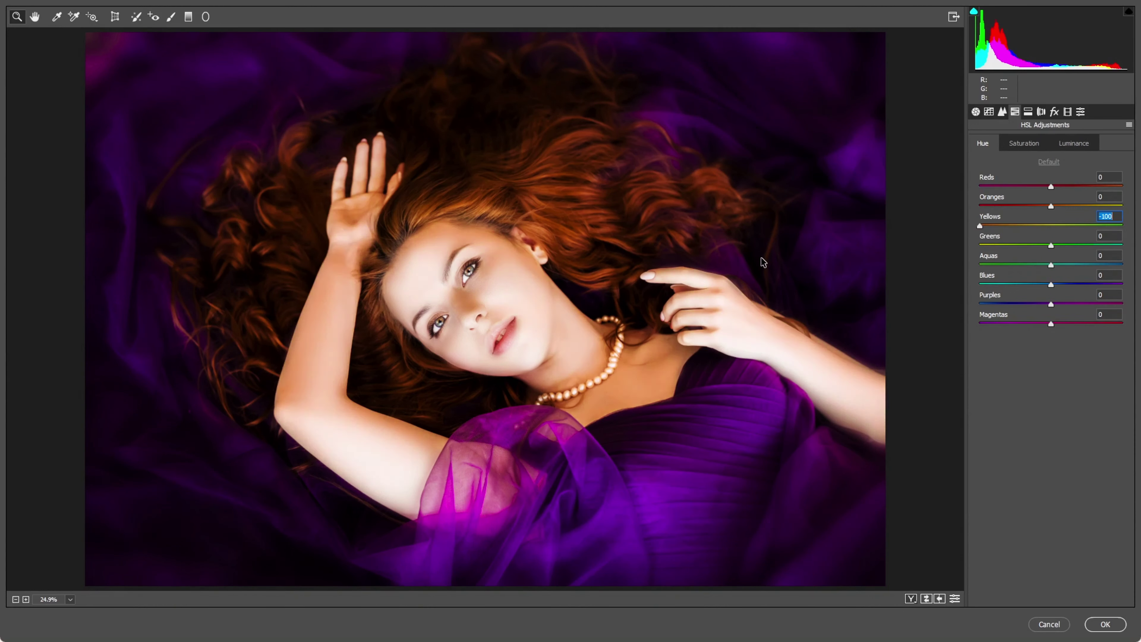
{"action": "left_click_drag", "start_coordinate": [1049, 265], "coordinate": [921, 268]}
{"action": "left_click_drag", "start_coordinate": [1047, 245], "coordinate": [916, 266]}
{"action": "mouse_move", "coordinate": [1054, 302]}
{"action": "left_mouse_down"}
{"action": "mouse_move", "coordinate": [1015, 331]}
{"action": "mouse_move", "coordinate": [1140, 342]}
{"action": "left_mouse_up"}
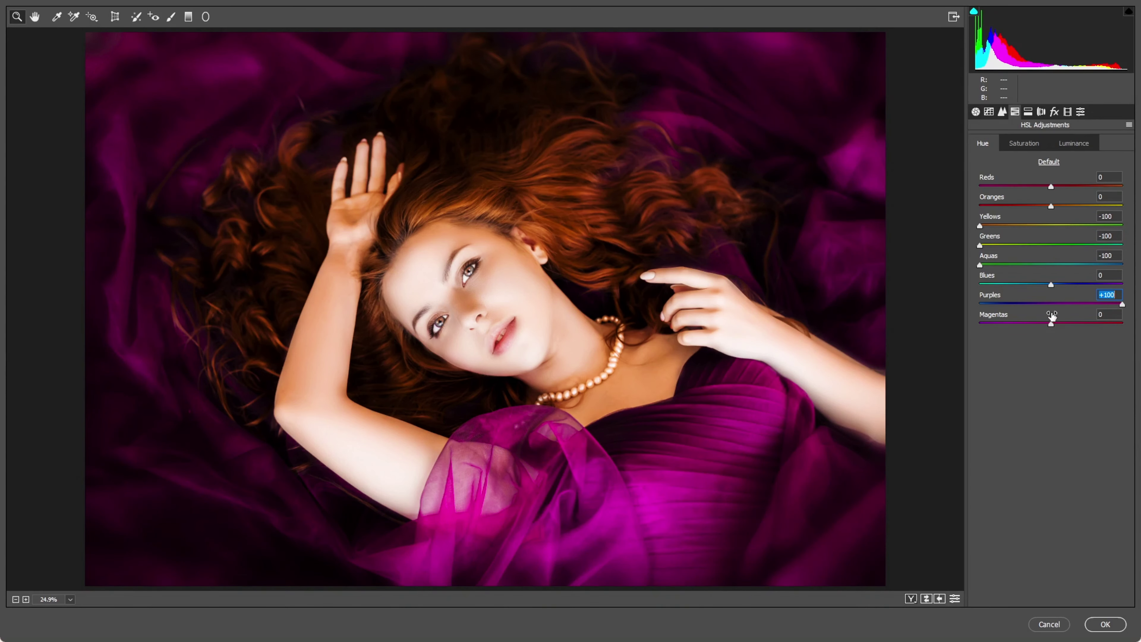
{"action": "mouse_move", "coordinate": [1051, 284]}
{"action": "left_mouse_down"}
{"action": "mouse_move", "coordinate": [985, 300]}
{"action": "mouse_move", "coordinate": [1140, 310]}
{"action": "mouse_move", "coordinate": [922, 313]}
{"action": "mouse_move", "coordinate": [1140, 314]}
{"action": "left_mouse_up"}
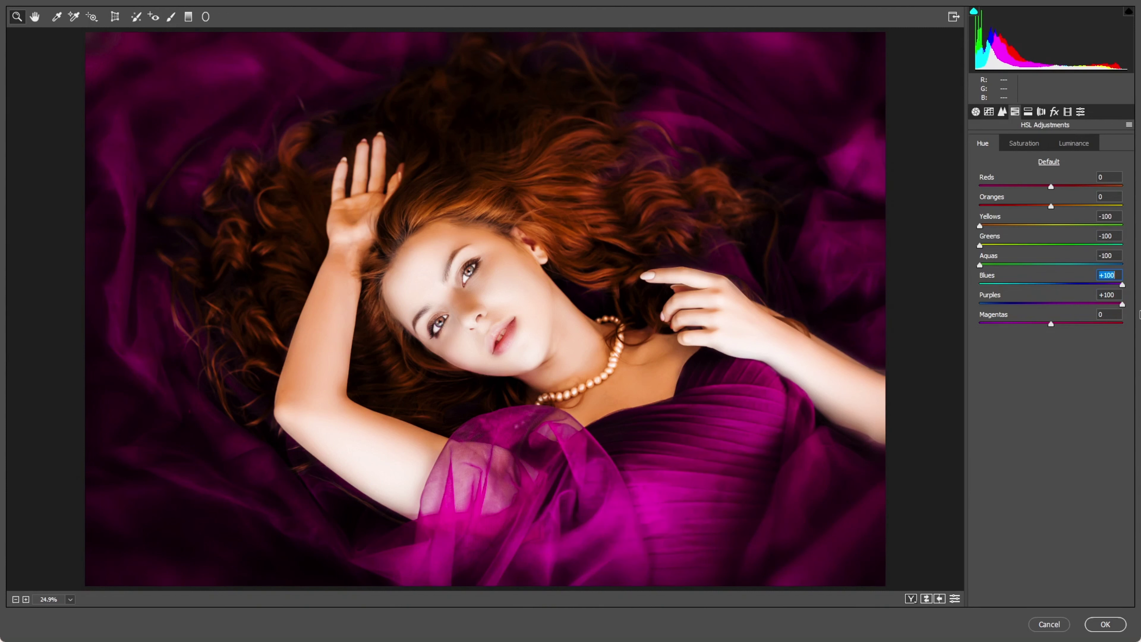
{"action": "left_click", "coordinate": [1080, 144]}
{"action": "mouse_move", "coordinate": [1051, 304]}
{"action": "left_mouse_down"}
{"action": "mouse_move", "coordinate": [794, 314]}
{"action": "mouse_move", "coordinate": [1140, 343]}
{"action": "left_mouse_up"}
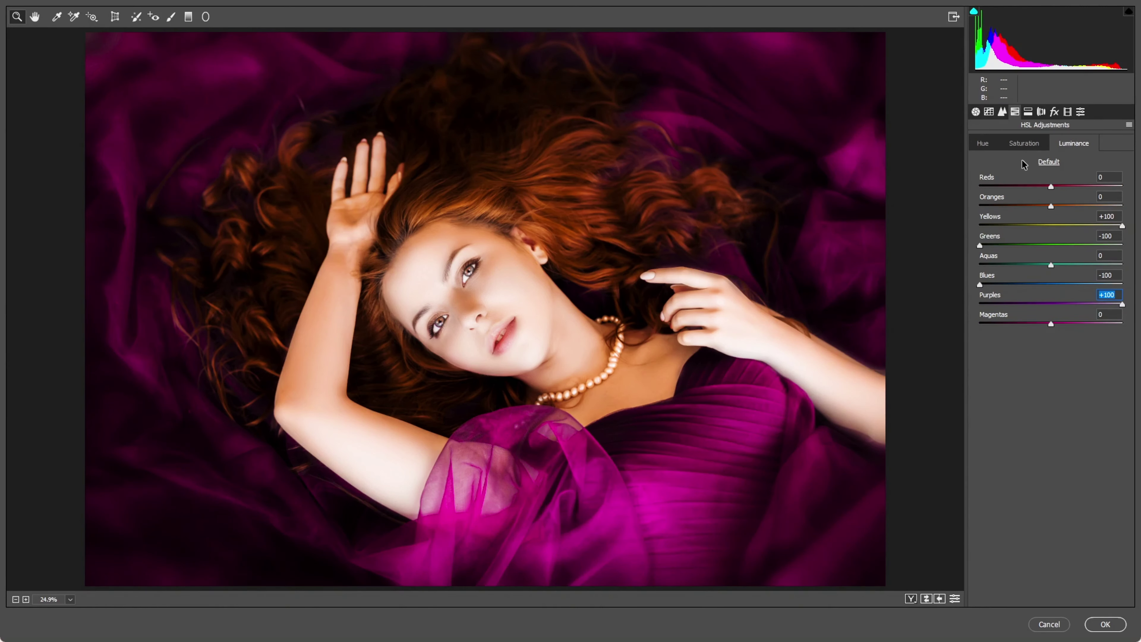
Step: Set tone curve Highlights +8 and Darks +17, and apply the Camera Raw edits
{"action": "left_click", "coordinate": [989, 112]}
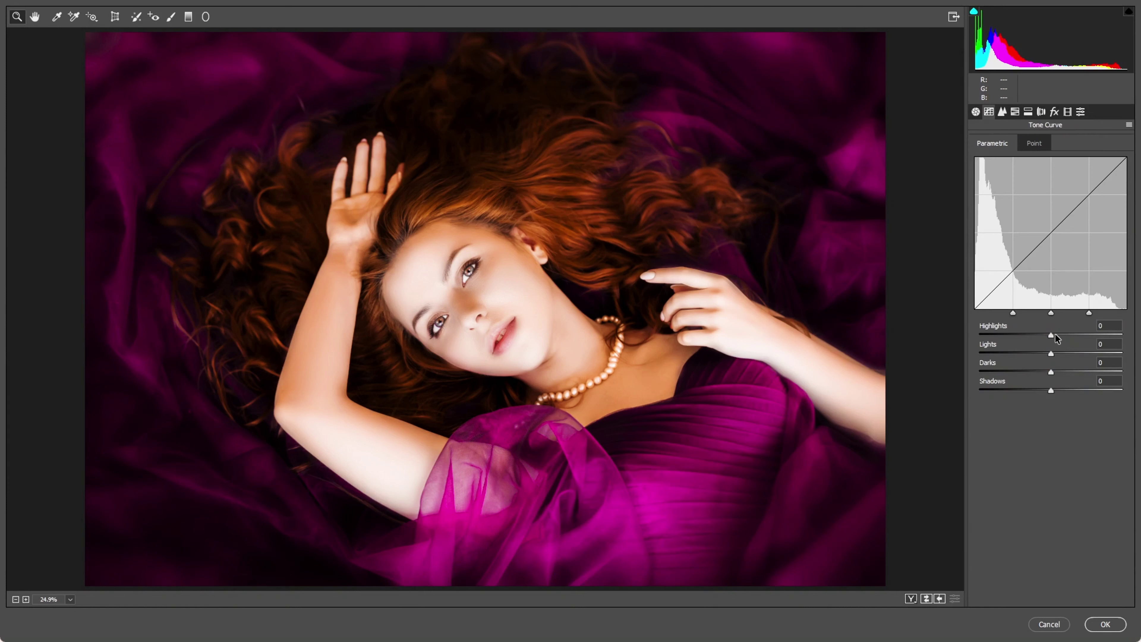
{"action": "mouse_move", "coordinate": [1051, 335]}
{"action": "left_mouse_down"}
{"action": "mouse_move", "coordinate": [1092, 350]}
{"action": "mouse_move", "coordinate": [1056, 353]}
{"action": "mouse_move", "coordinate": [1048, 375]}
{"action": "mouse_move", "coordinate": [1087, 393]}
{"action": "mouse_move", "coordinate": [1063, 396]}
{"action": "left_mouse_up"}
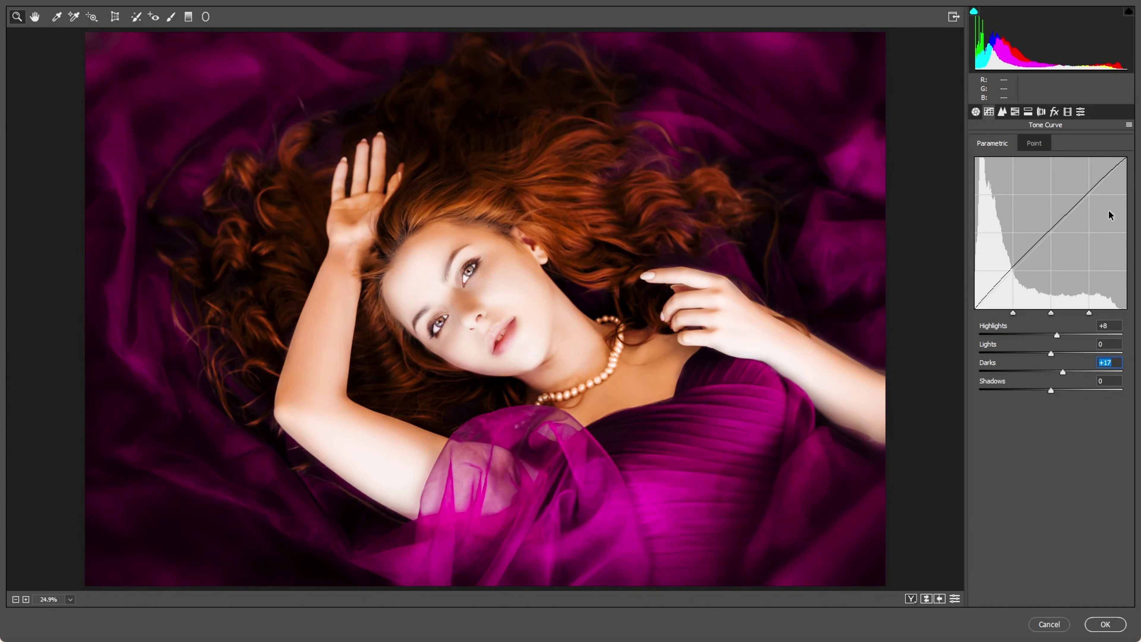
{"action": "left_click", "coordinate": [1103, 626]}
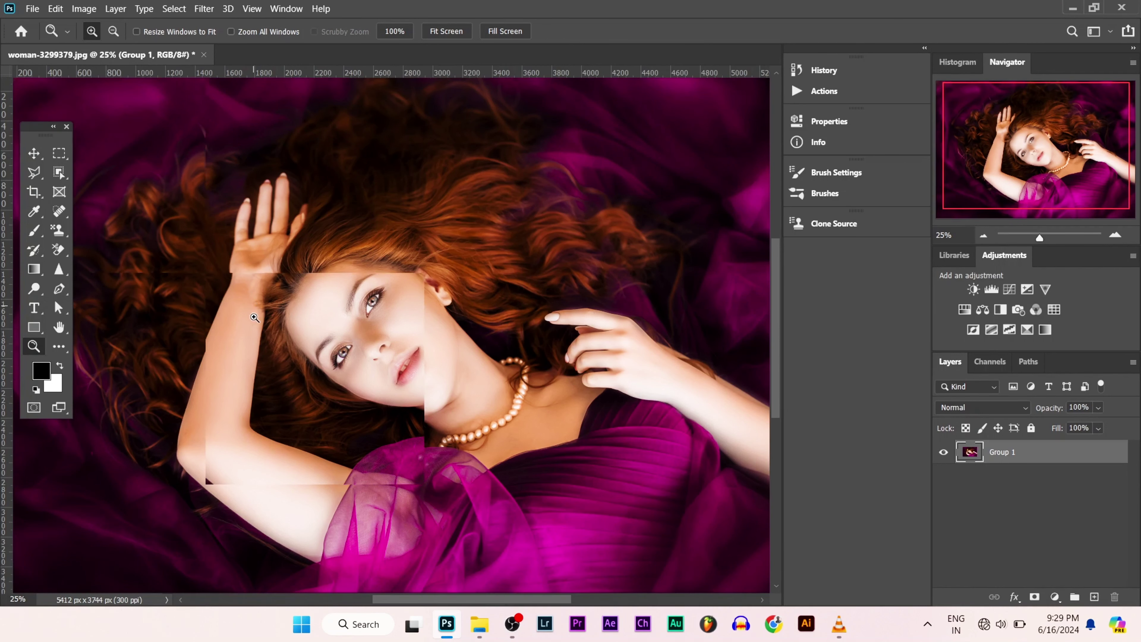
Step: Zoom in on the face and eyes to 200%, return to 100%, and pick the Sharpen tool
{"action": "left_click", "coordinate": [288, 315]}
{"action": "left_click", "coordinate": [325, 301]}
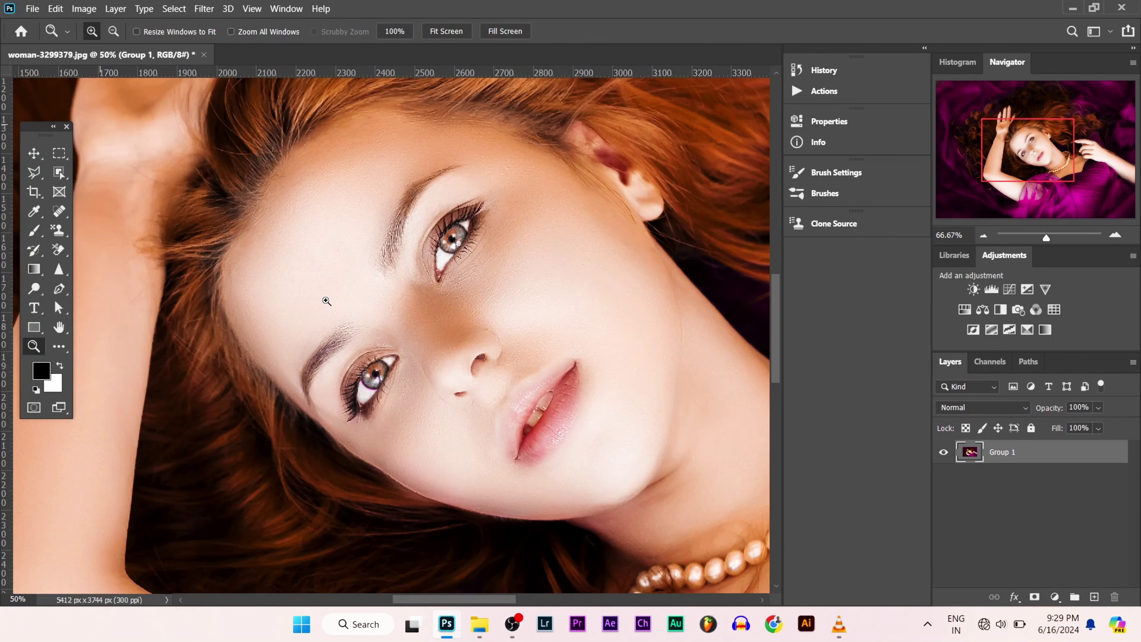
{"action": "left_click", "coordinate": [426, 278]}
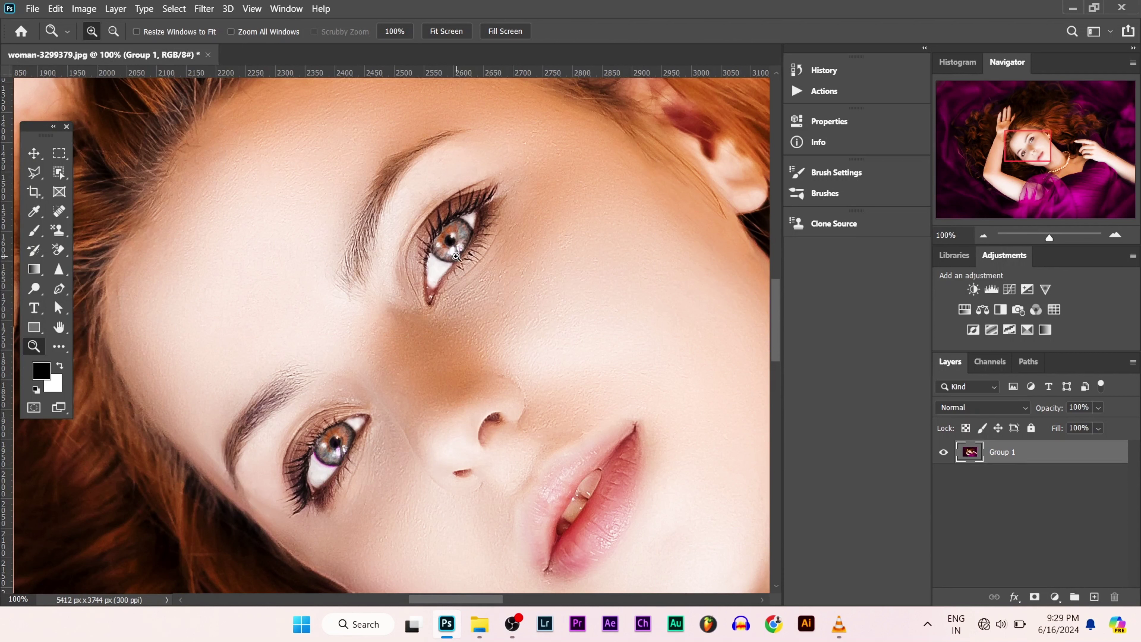
{"action": "left_click", "coordinate": [266, 293]}
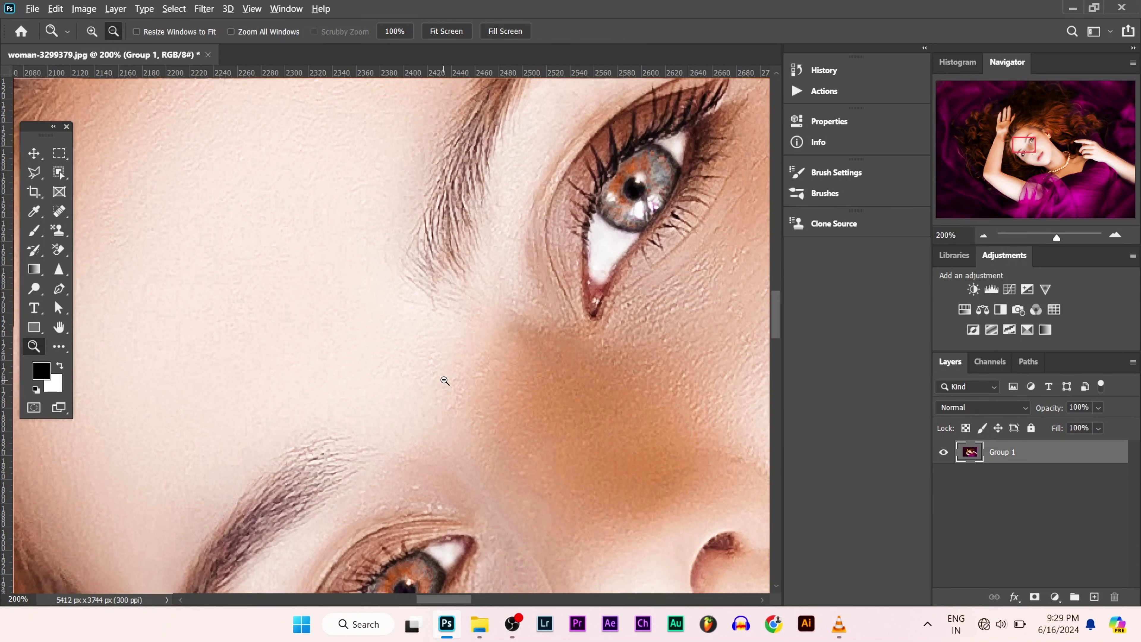
{"action": "left_click", "coordinate": [443, 383], "text": "alt"}
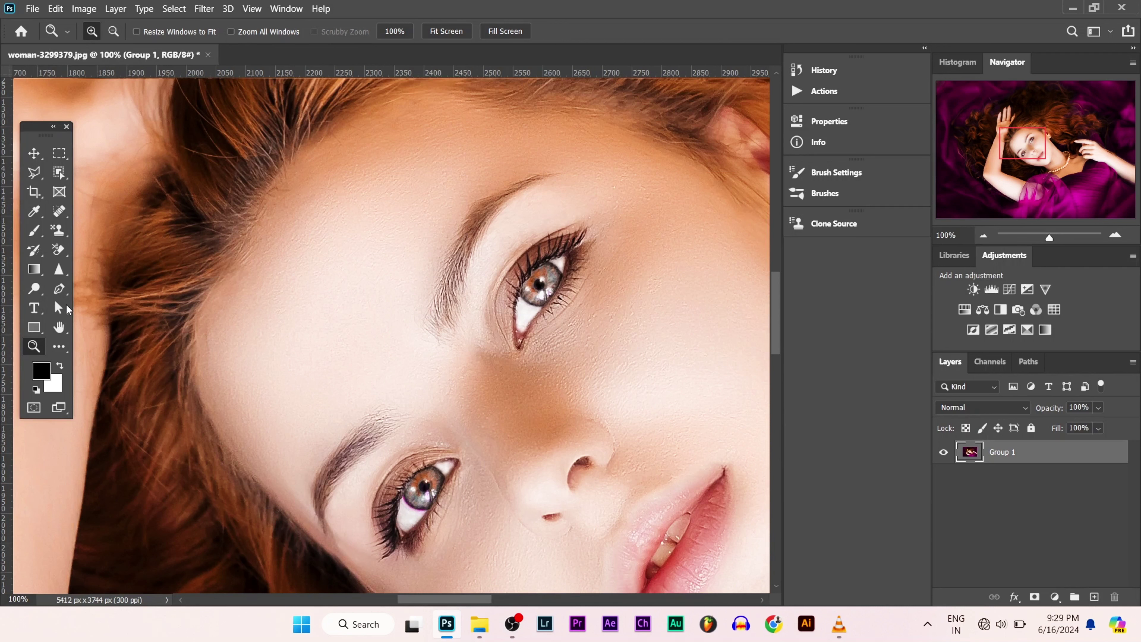
{"action": "left_click", "coordinate": [59, 269]}
Step: Sharpen both eyes, the upper eyebrow and the lips at 50% strength
{"action": "left_click_drag", "start_coordinate": [502, 318], "coordinate": [539, 283]}
{"action": "left_click_drag", "start_coordinate": [439, 479], "coordinate": [435, 478]}
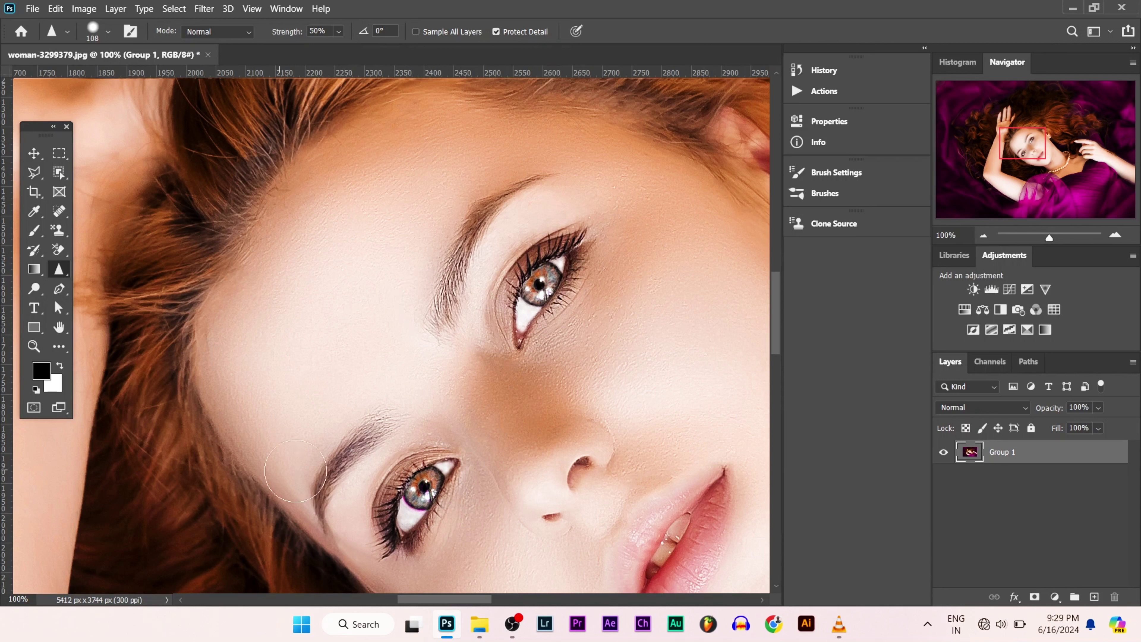
{"action": "left_click_drag", "start_coordinate": [395, 417], "coordinate": [383, 434]}
{"action": "scroll", "coordinate": [553, 361], "scroll_direction": "down", "scroll_amount": 2}
{"action": "scroll", "coordinate": [553, 361], "scroll_direction": "down", "scroll_amount": 2}
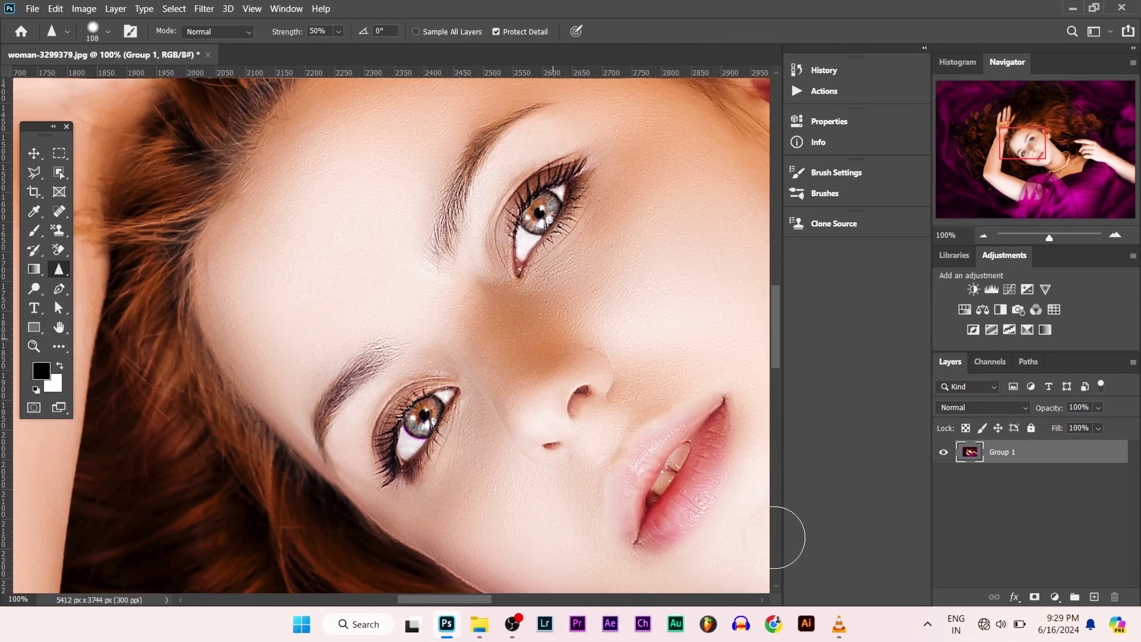
{"action": "mouse_move", "coordinate": [712, 426]}
{"action": "left_mouse_down"}
{"action": "mouse_move", "coordinate": [647, 443]}
{"action": "mouse_move", "coordinate": [624, 472]}
{"action": "mouse_move", "coordinate": [750, 463]}
{"action": "left_mouse_up"}
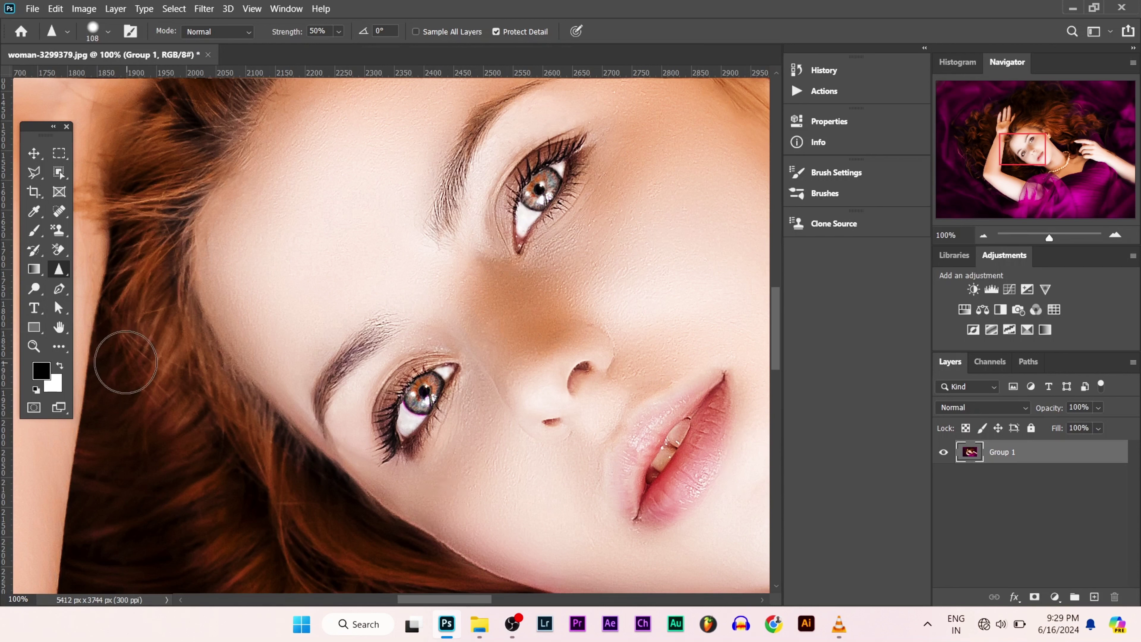
Step: Zoom out to 33.33% and pan right to view the whole retouched portrait
{"action": "left_click", "coordinate": [34, 345]}
{"action": "left_click", "coordinate": [477, 364], "text": "alt"}
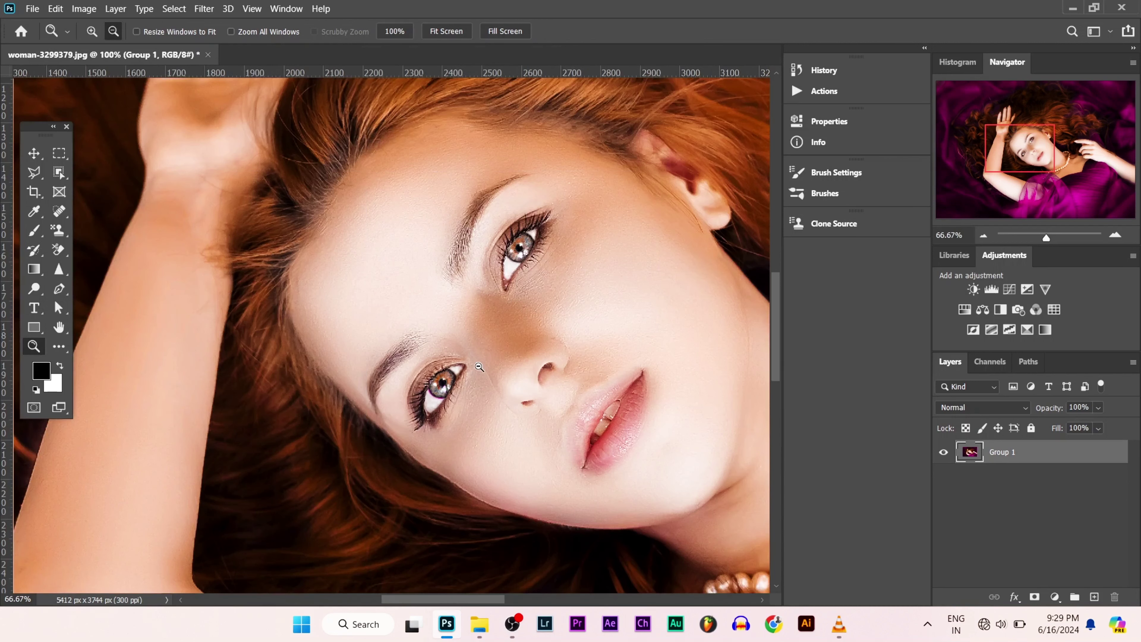
{"action": "left_click", "coordinate": [526, 361], "text": "alt"}
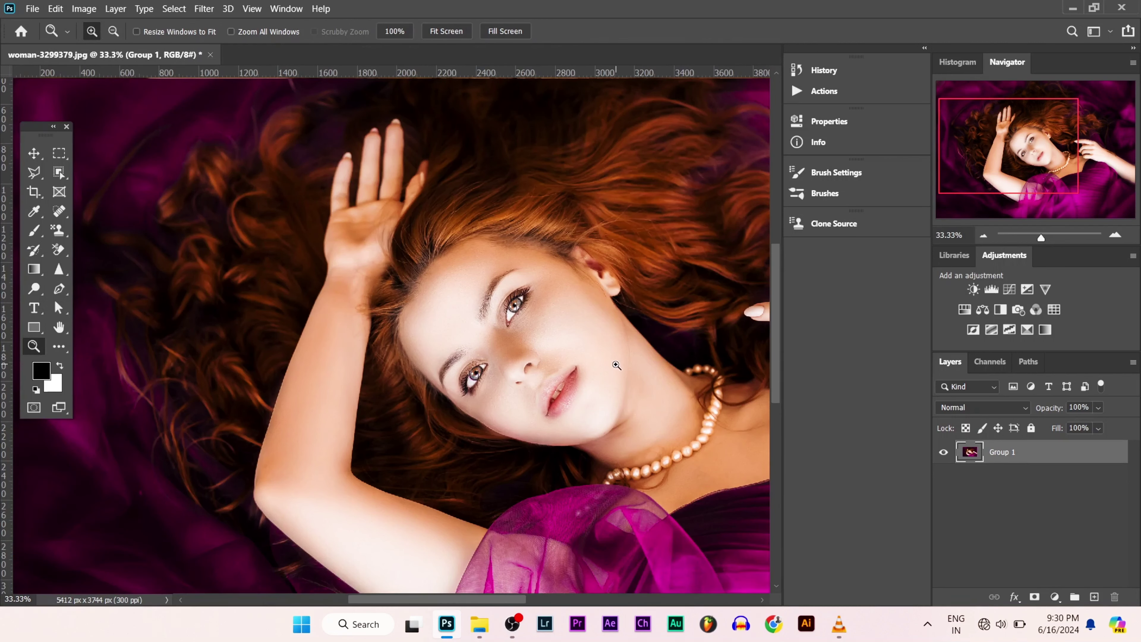
{"action": "scroll", "coordinate": [240, 229], "scroll_direction": "right", "scroll_amount": 3}
{"action": "scroll", "coordinate": [241, 229], "scroll_direction": "right", "scroll_amount": 3}
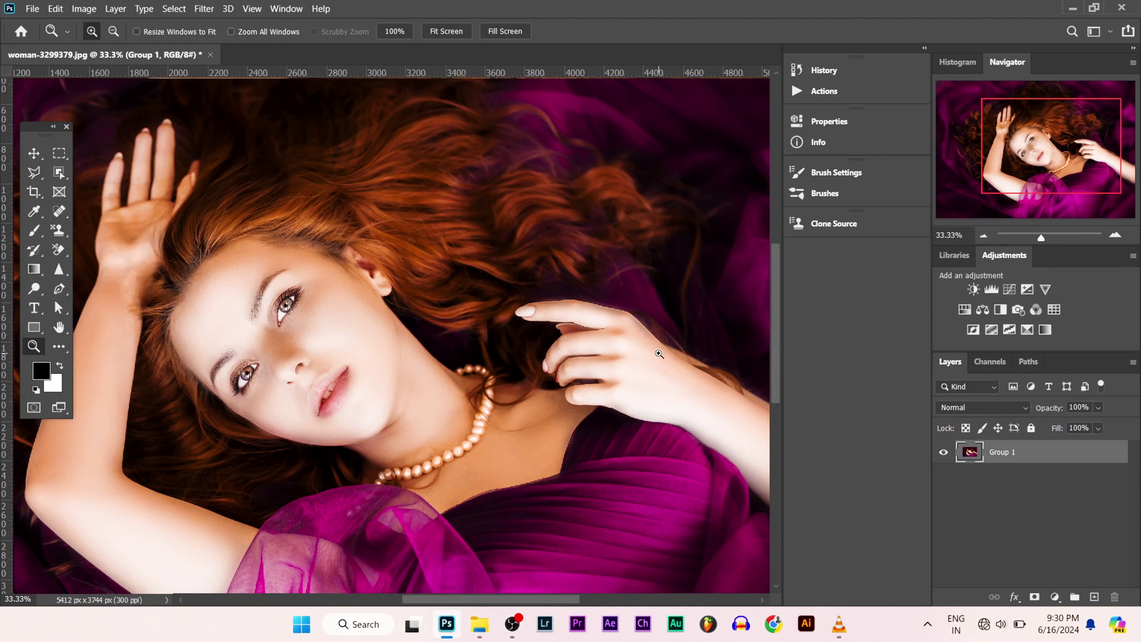
{"action": "left_click", "coordinate": [56, 9]}
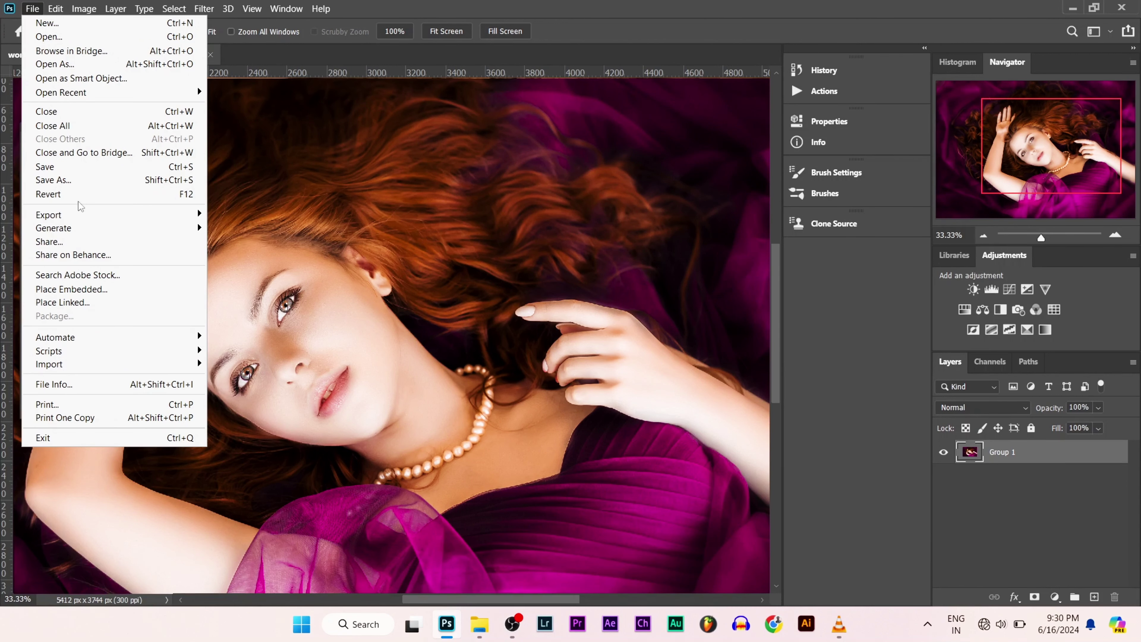
Step: Save a PNG copy named woman-3299379 to Downloads, accepting the PNG options
{"action": "left_click", "coordinate": [74, 180]}
{"action": "left_click", "coordinate": [252, 295]}
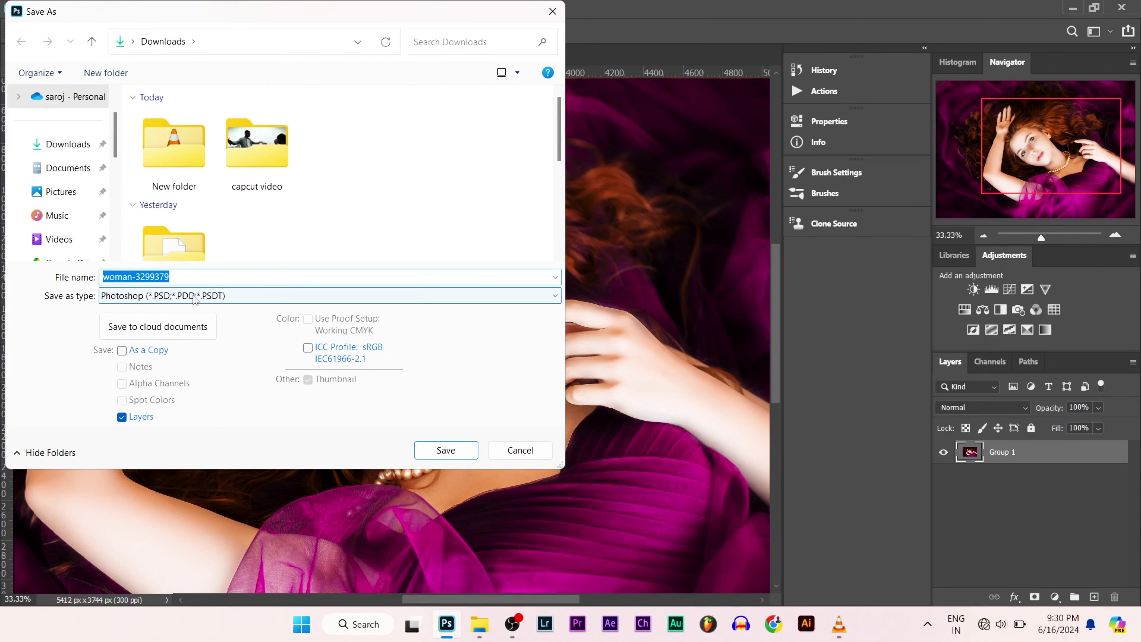
{"action": "left_click", "coordinate": [216, 513]}
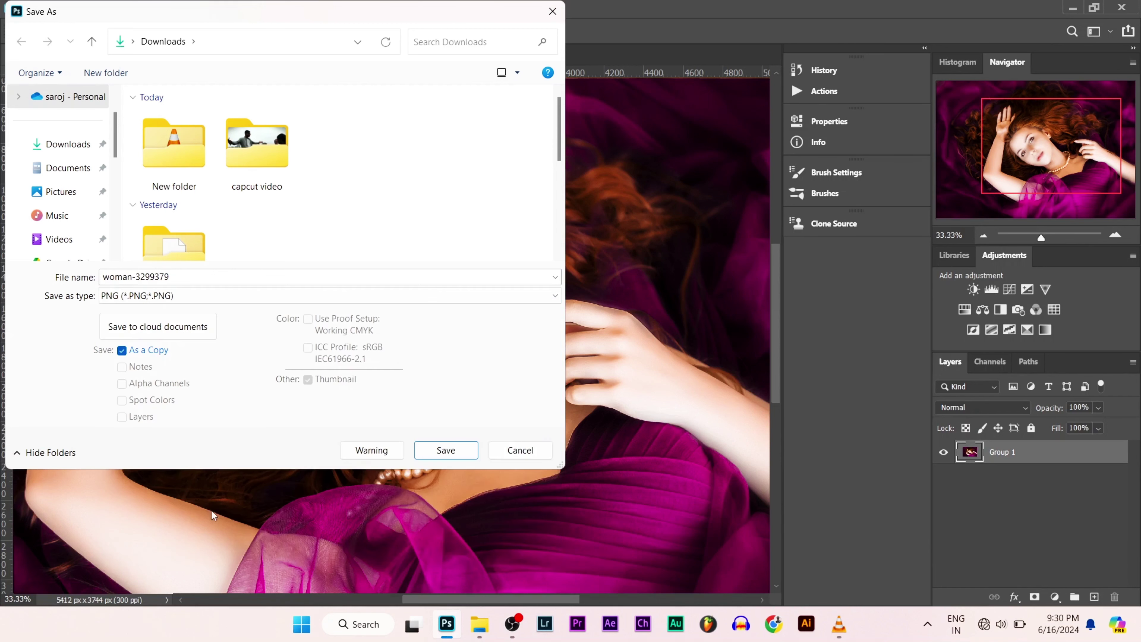
{"action": "left_click", "coordinate": [435, 451]}
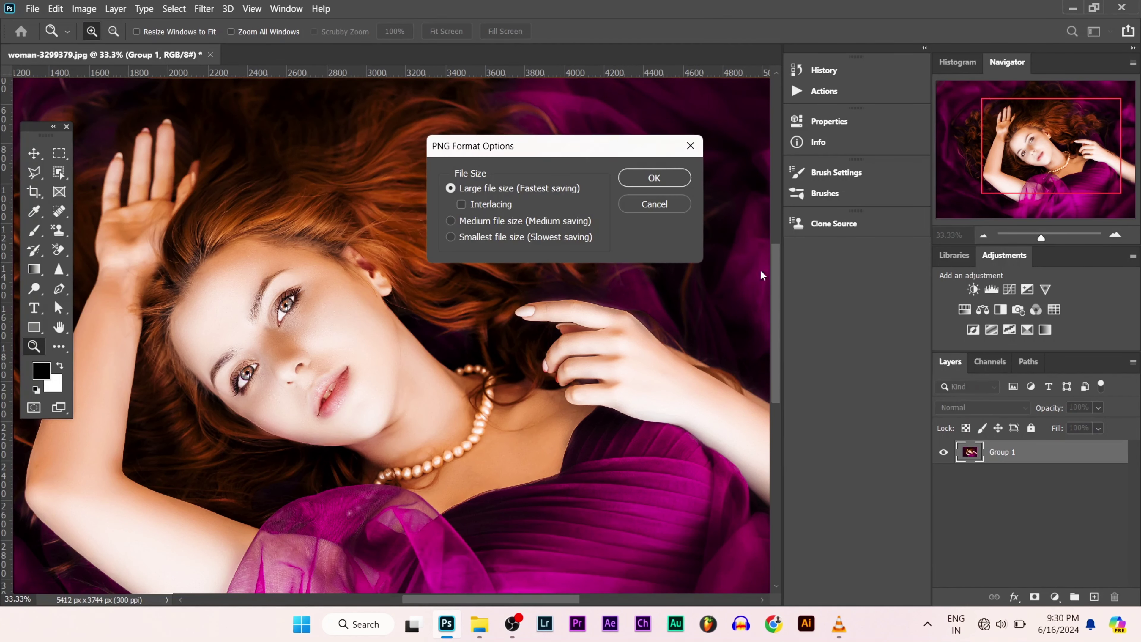
{"action": "left_click", "coordinate": [654, 179]}
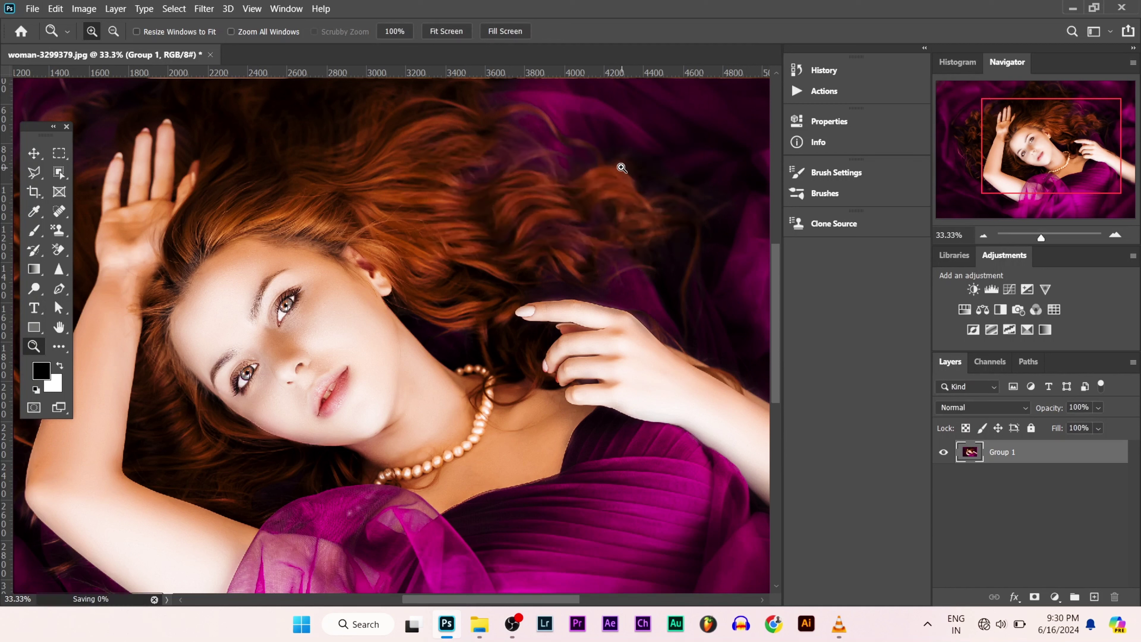